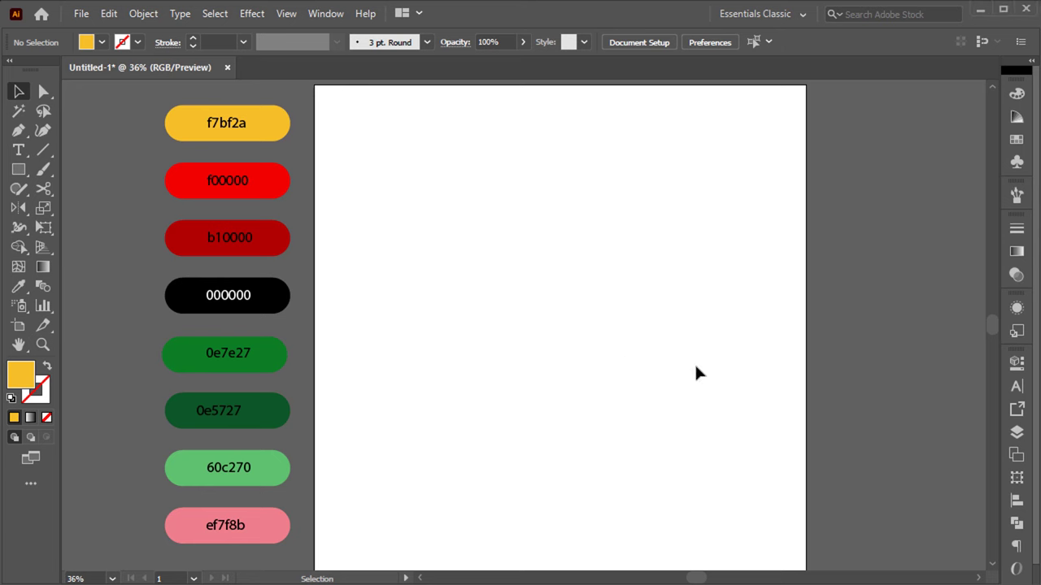
Step: Create a 1080 × 1080 px yellow square with the Rectangle tool
{"action": "key", "text": "m"}
{"action": "left_click", "coordinate": [594, 351]}
{"action": "type", "text": "1080"}
{"action": "key", "text": "Tab"}
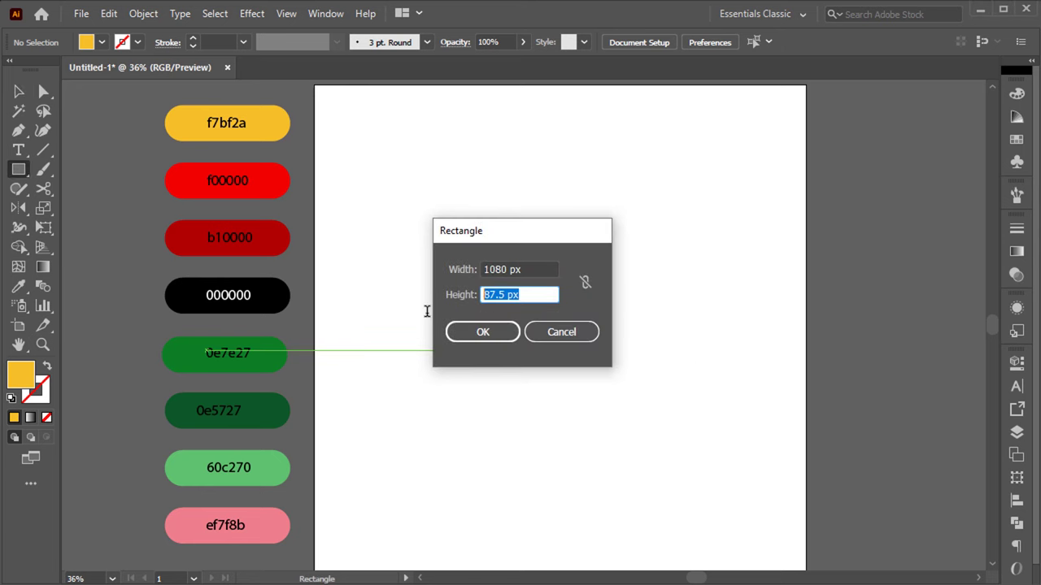
{"action": "type", "text": "1080"}
{"action": "left_click", "coordinate": [451, 330]}
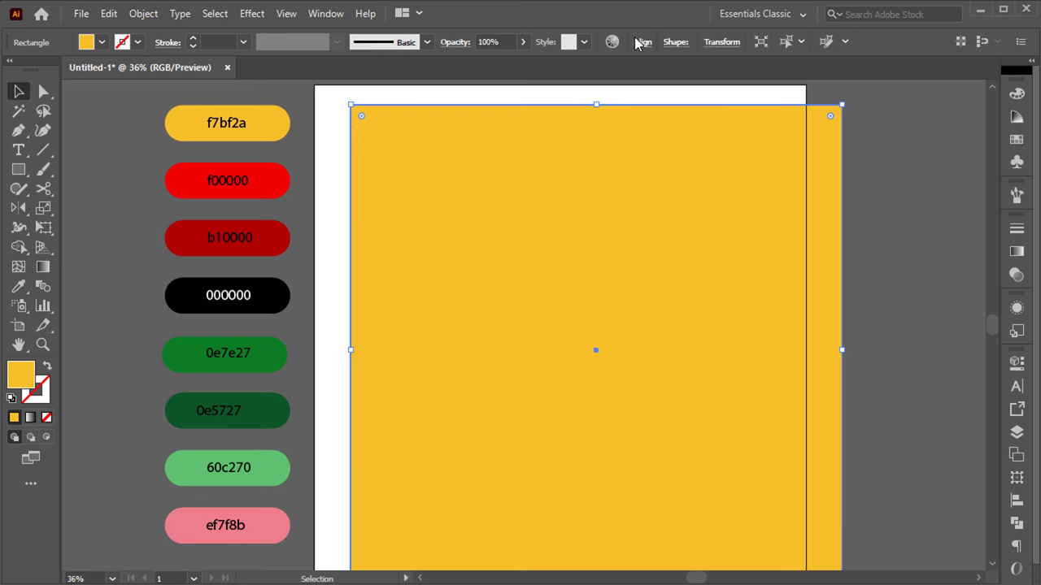
Step: Align the square horizontally and vertically to the artboard centre
{"action": "left_click", "coordinate": [637, 42]}
{"action": "left_click", "coordinate": [506, 87]}
{"action": "left_click", "coordinate": [599, 87]}
{"action": "left_click", "coordinate": [1023, 435]}
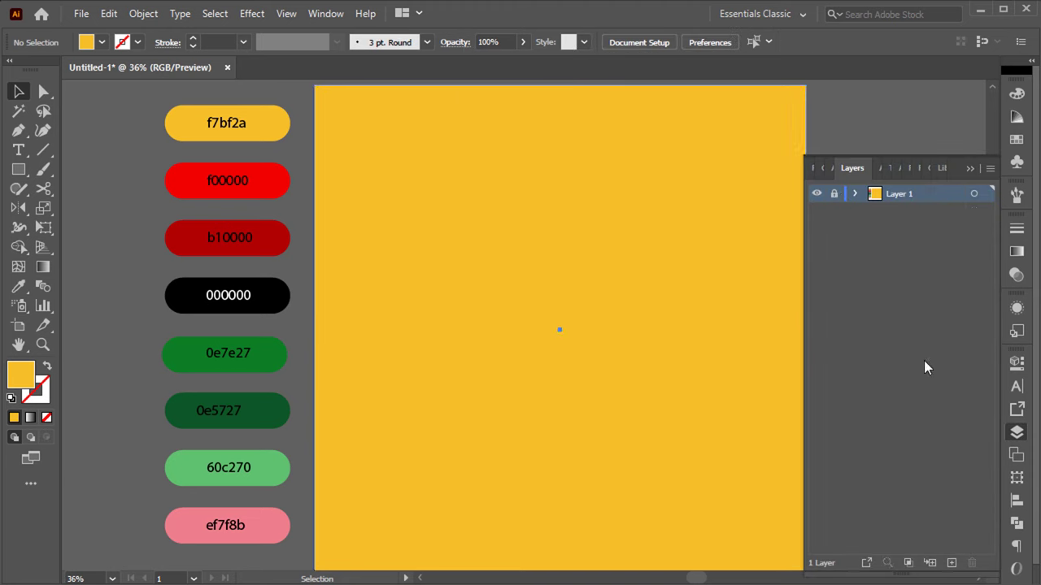
{"action": "left_click", "coordinate": [762, 244]}
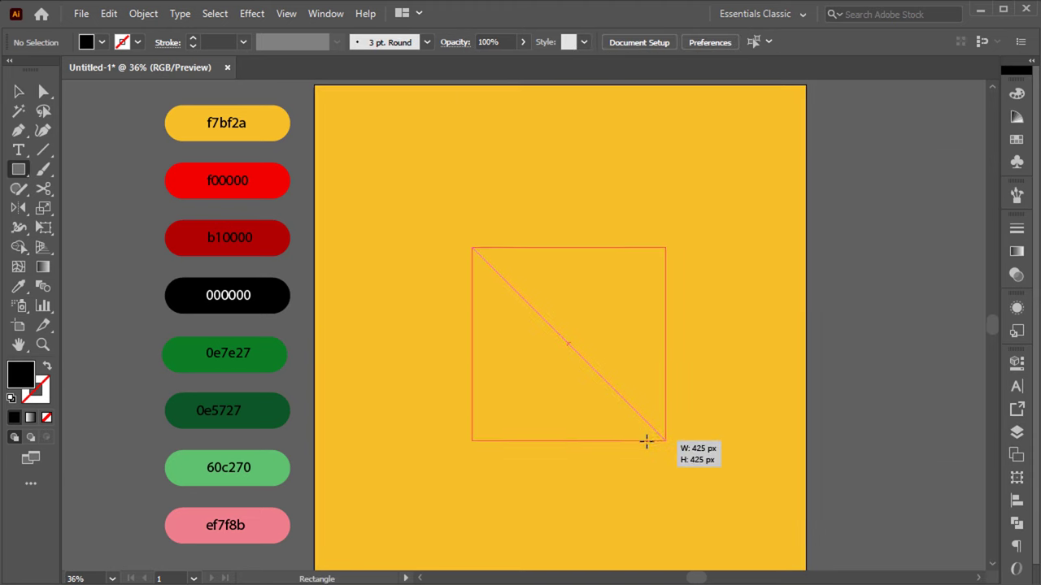
Step: Draw a 425 px square at the artboard centre as a 10 pt black outline
{"action": "left_click_drag", "start_coordinate": [545, 321], "coordinate": [662, 408]}
{"action": "key", "text": "shift+x"}
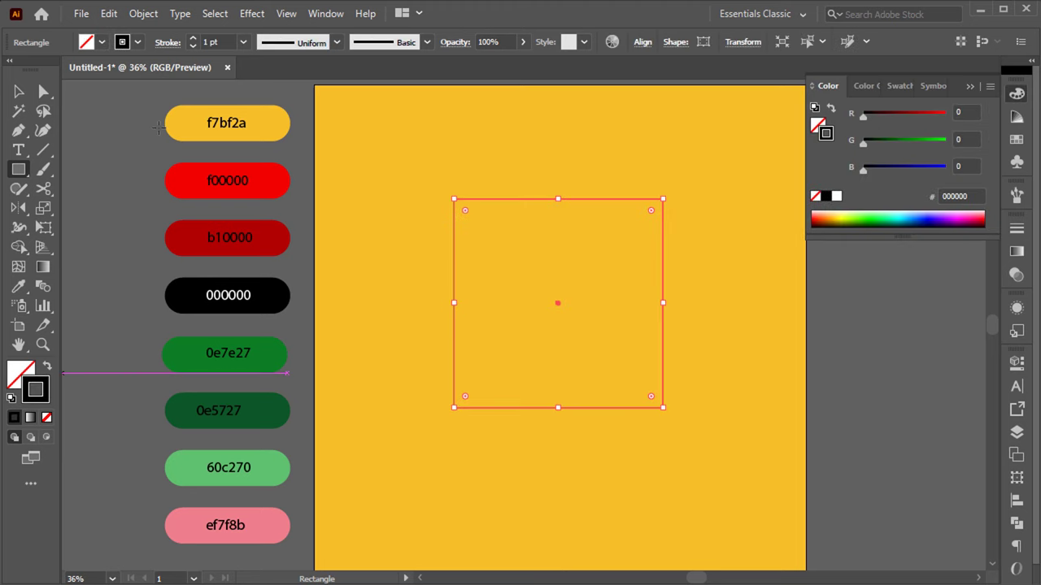
{"action": "left_click", "coordinate": [193, 38]}
{"action": "left_click", "coordinate": [192, 38]}
{"action": "left_click", "coordinate": [193, 38]}
{"action": "left_click", "coordinate": [192, 38]}
{"action": "left_click", "coordinate": [192, 38]}
{"action": "left_click", "coordinate": [193, 38]}
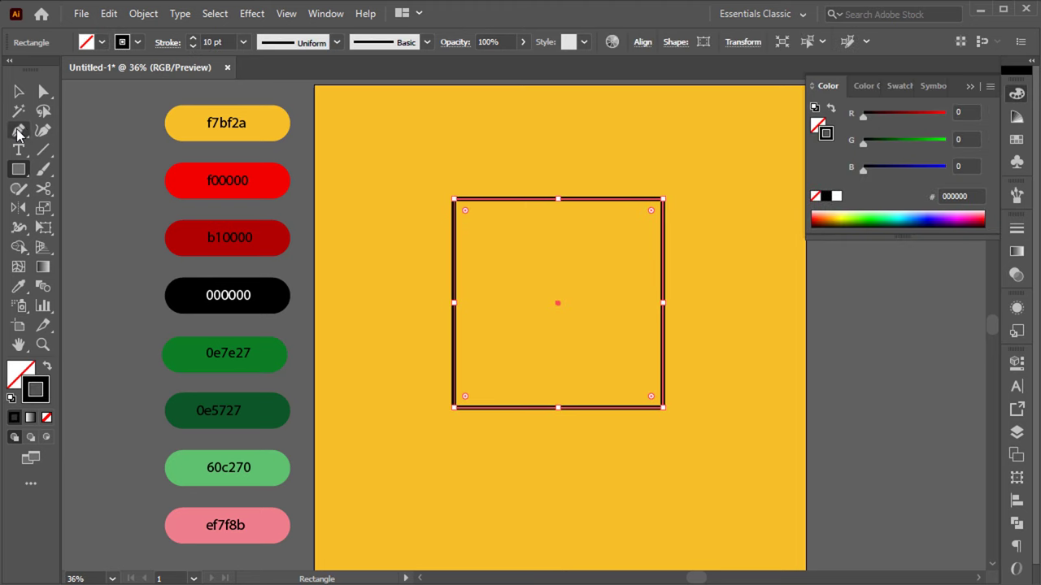
Step: Delete the square's bottom corners to form a downward triangle, then round its corners
{"action": "left_click_drag", "start_coordinate": [18, 132], "coordinate": [104, 148]}
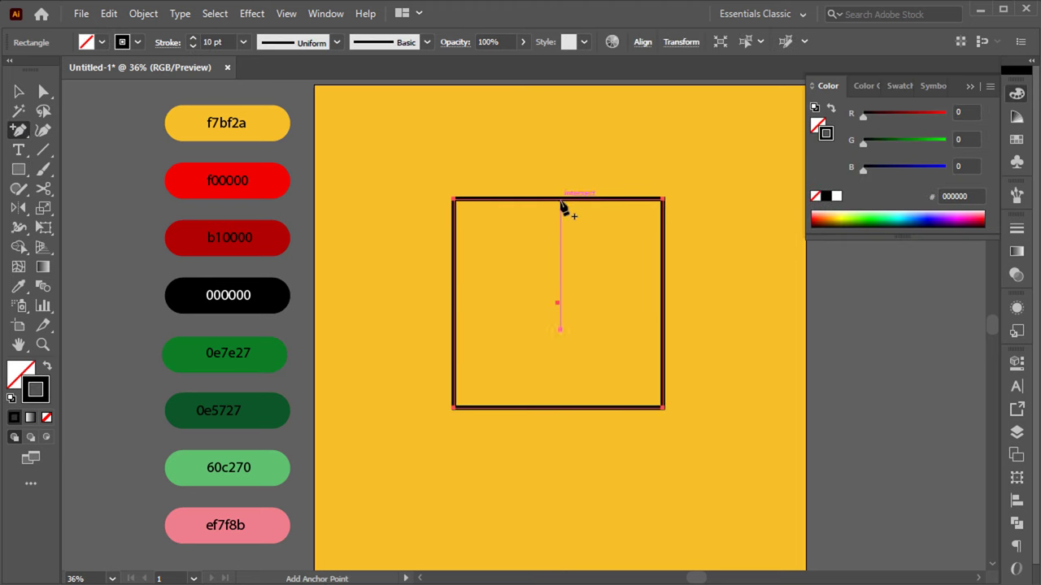
{"action": "left_click", "coordinate": [561, 409]}
{"action": "left_click_drag", "start_coordinate": [18, 130], "coordinate": [117, 168]}
{"action": "left_click", "coordinate": [453, 406]}
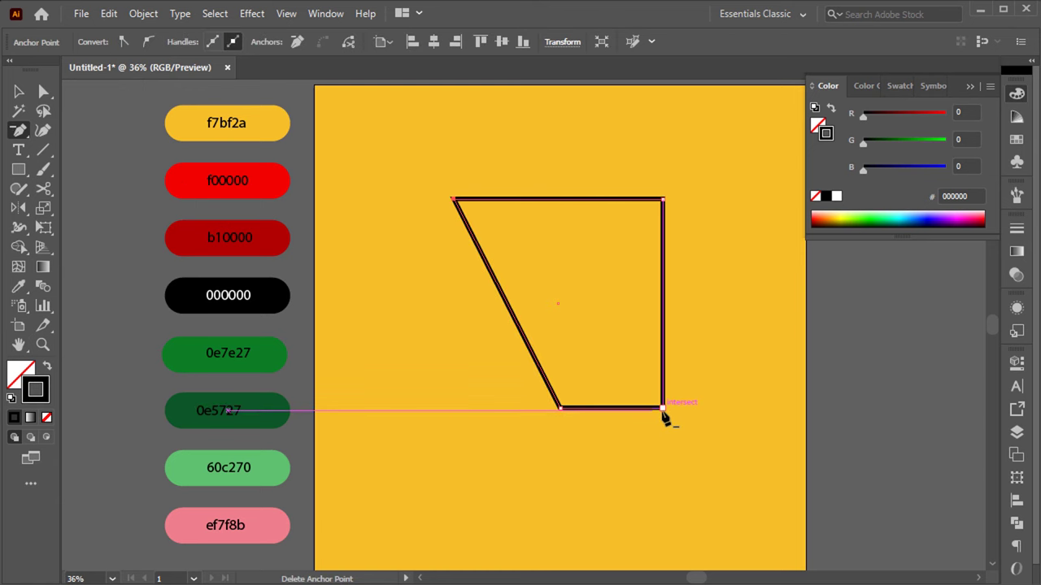
{"action": "left_click", "coordinate": [663, 408]}
{"action": "left_click", "coordinate": [43, 91]}
{"action": "left_click_drag", "start_coordinate": [648, 213], "coordinate": [585, 249]}
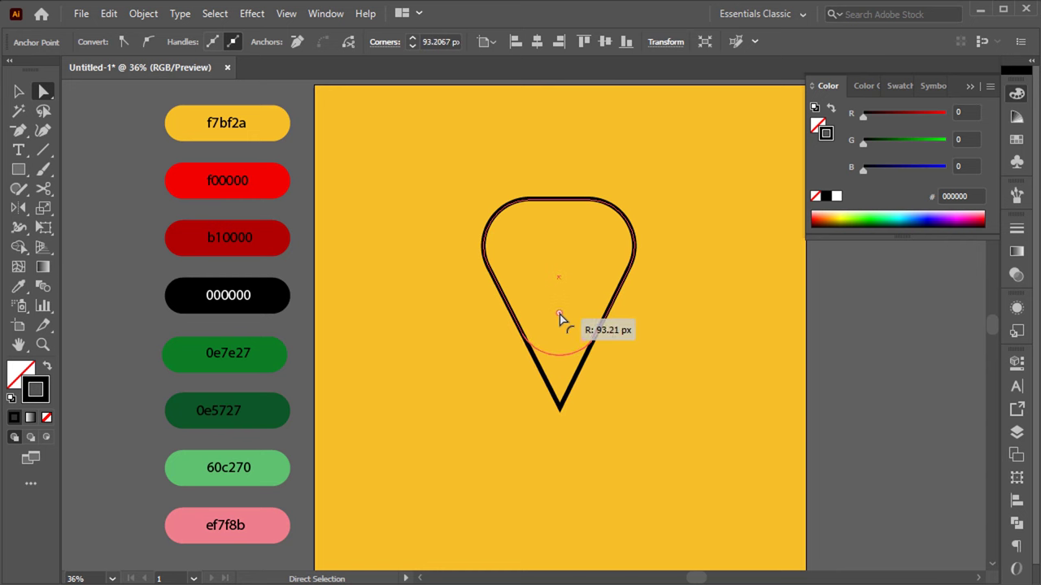
{"action": "left_click_drag", "start_coordinate": [558, 351], "coordinate": [559, 317]}
Step: Enlarge the rounded triangle, move it lower on the artboard, and copy it
{"action": "key", "text": "v"}
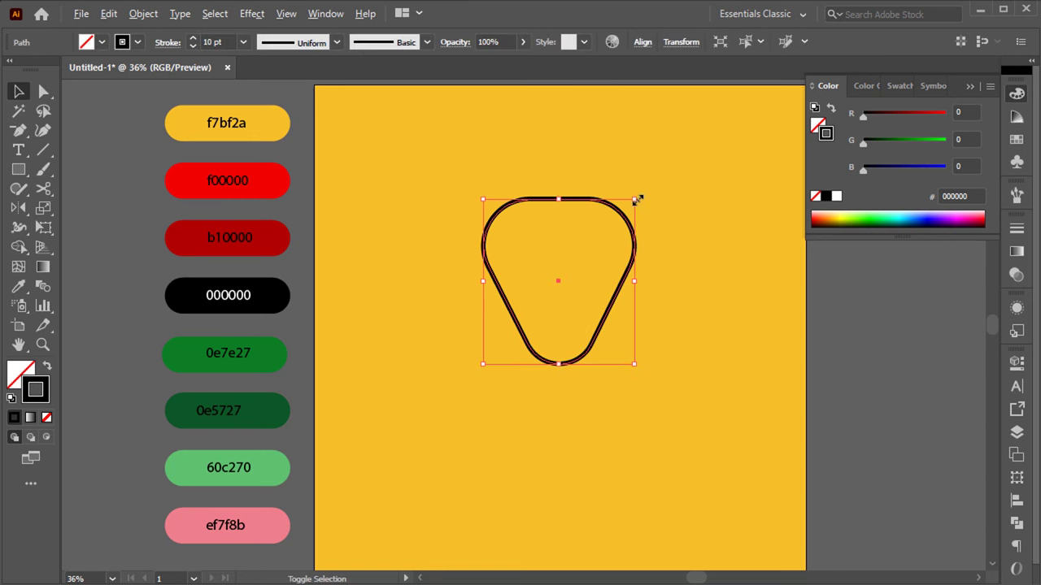
{"action": "left_click_drag", "start_coordinate": [636, 200], "coordinate": [676, 167]}
{"action": "left_click_drag", "start_coordinate": [645, 328], "coordinate": [638, 371]}
{"action": "left_click", "coordinate": [108, 13]}
{"action": "left_click", "coordinate": [108, 13]}
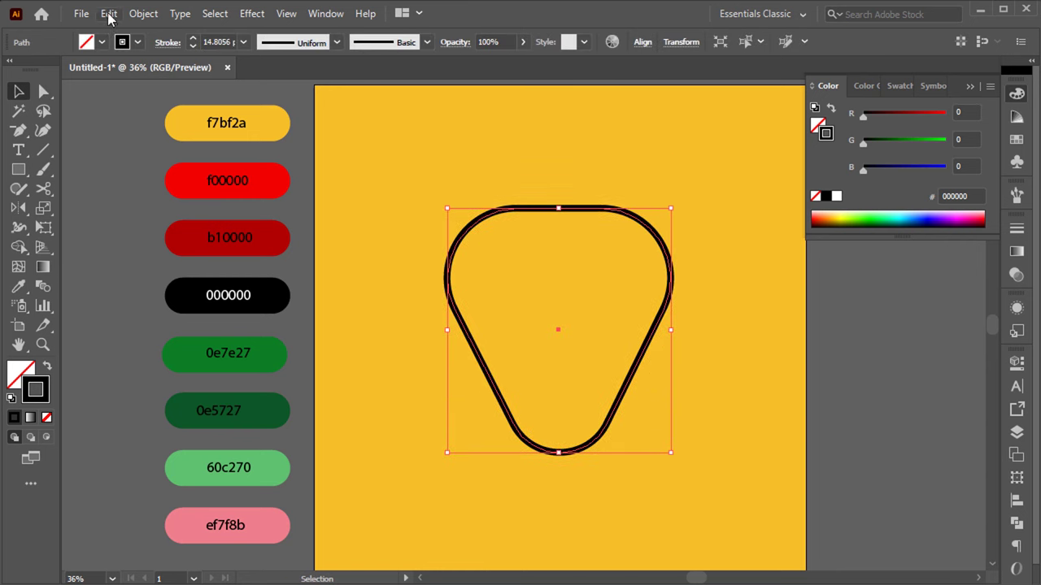
{"action": "left_click", "coordinate": [108, 13]}
Step: Paste a copy behind, fill it dark red b10000, and nudge the front copy up-left
{"action": "left_click", "coordinate": [198, 144]}
{"action": "left_click", "coordinate": [47, 367]}
{"action": "key", "text": "i"}
{"action": "left_click", "coordinate": [230, 244]}
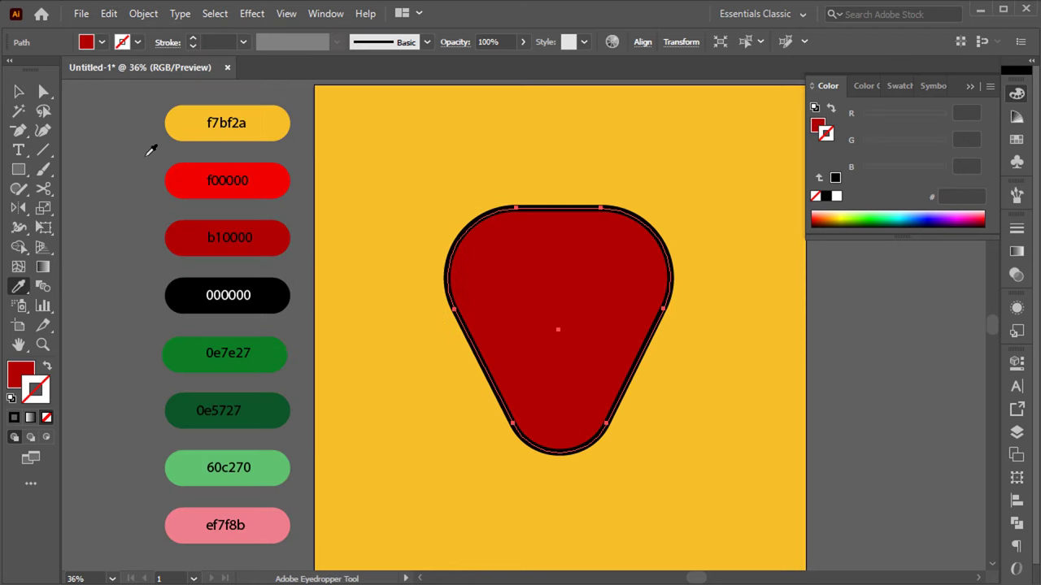
{"action": "key", "text": "v"}
{"action": "left_click_drag", "start_coordinate": [583, 361], "coordinate": [572, 345]}
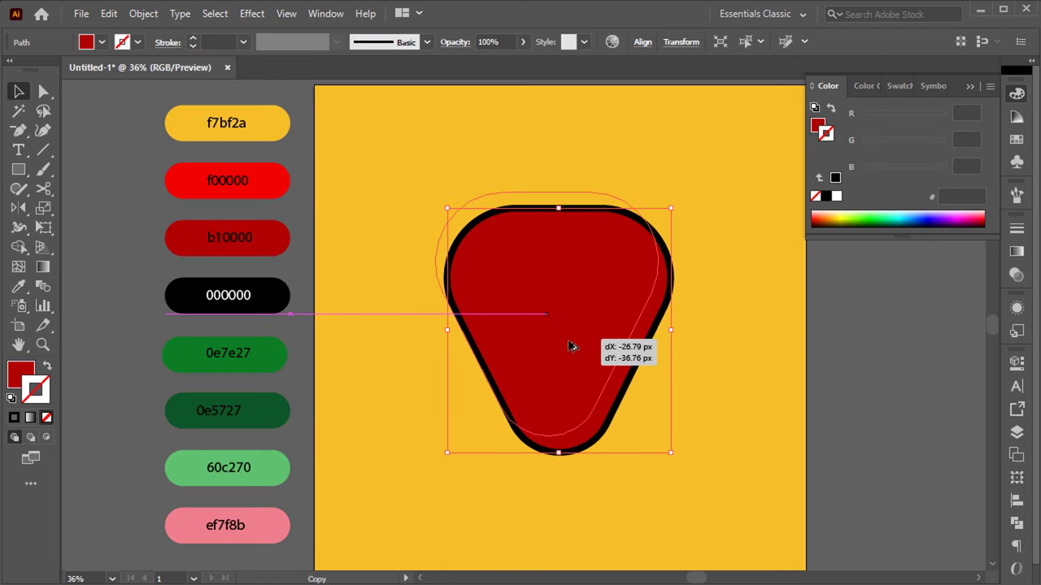
Step: Merge the upper region with Shape Builder and colour it bright red f00000
{"action": "left_click", "coordinate": [605, 424], "text": "shift"}
{"action": "key", "text": "shift+m"}
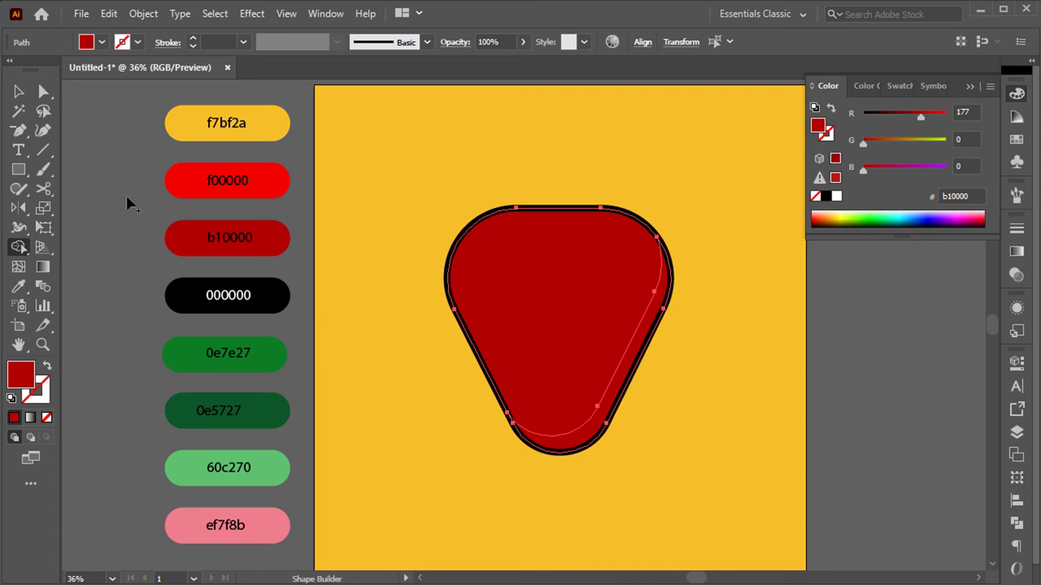
{"action": "left_click", "coordinate": [490, 258]}
{"action": "key", "text": "i"}
{"action": "left_click", "coordinate": [228, 180]}
{"action": "key", "text": "ctrl+shift+a"}
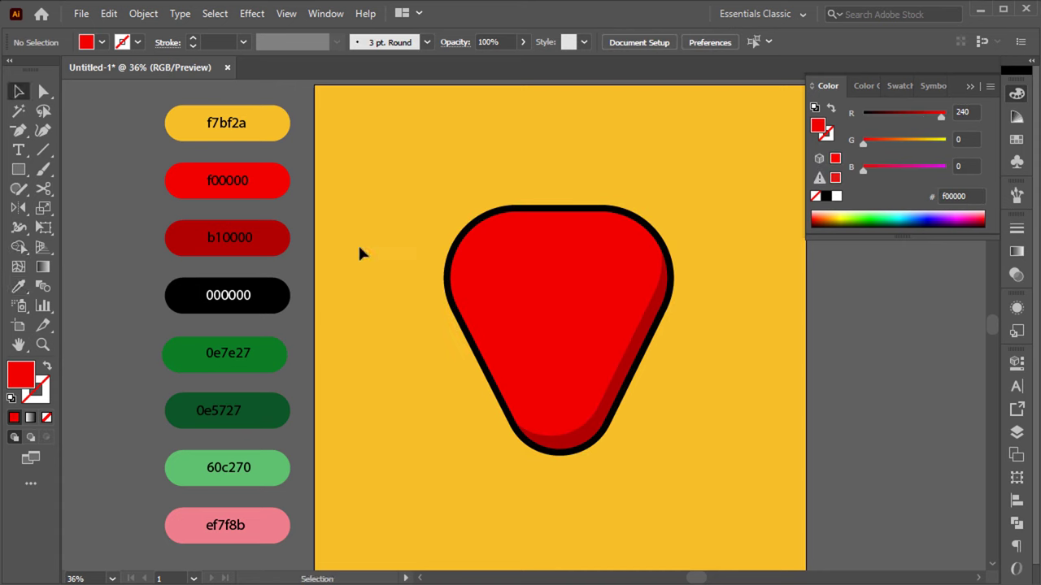
Step: Paste a copy of the body in front and shrink it into a small dark red b10000 shape
{"action": "left_click", "coordinate": [673, 290]}
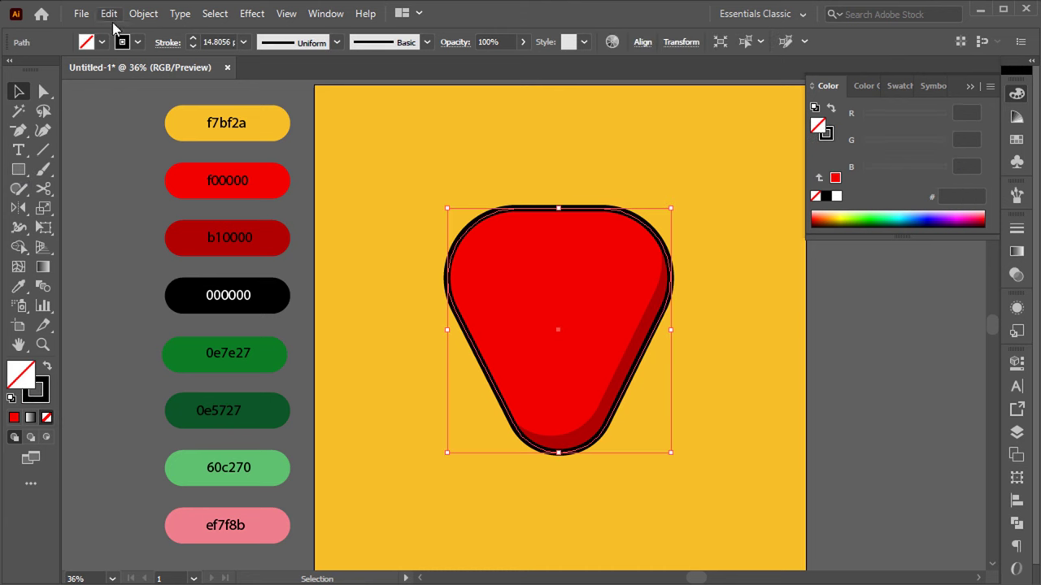
{"action": "left_click", "coordinate": [109, 14]}
{"action": "left_click", "coordinate": [134, 89]}
{"action": "left_click", "coordinate": [109, 14]}
{"action": "left_click", "coordinate": [209, 132]}
{"action": "mouse_move", "coordinate": [674, 211]}
{"action": "left_mouse_down"}
{"action": "mouse_move", "coordinate": [795, 236]}
{"action": "mouse_move", "coordinate": [711, 363]}
{"action": "left_mouse_up"}
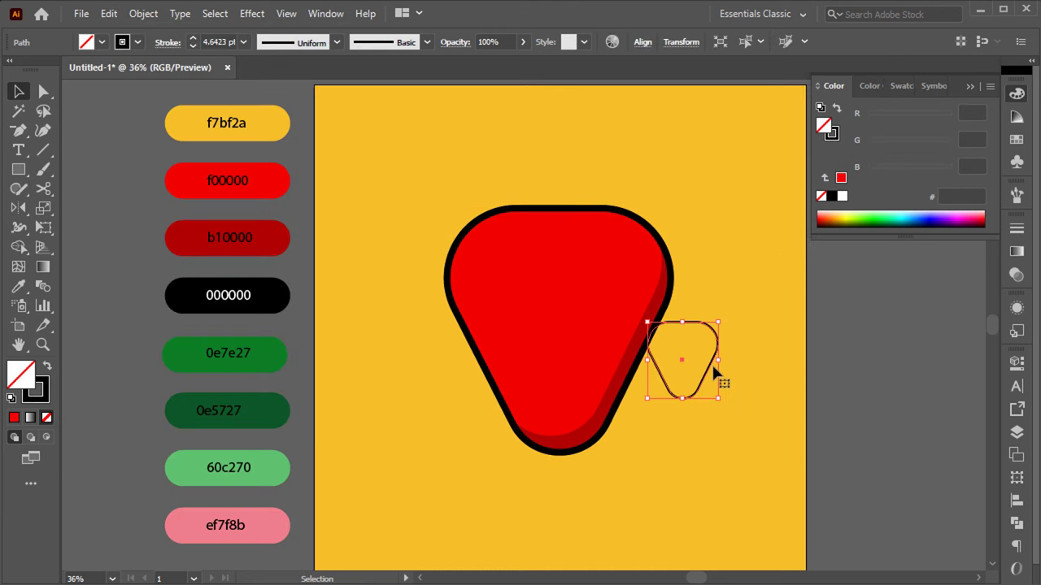
{"action": "left_click", "coordinate": [47, 368]}
{"action": "left_click", "coordinate": [18, 286]}
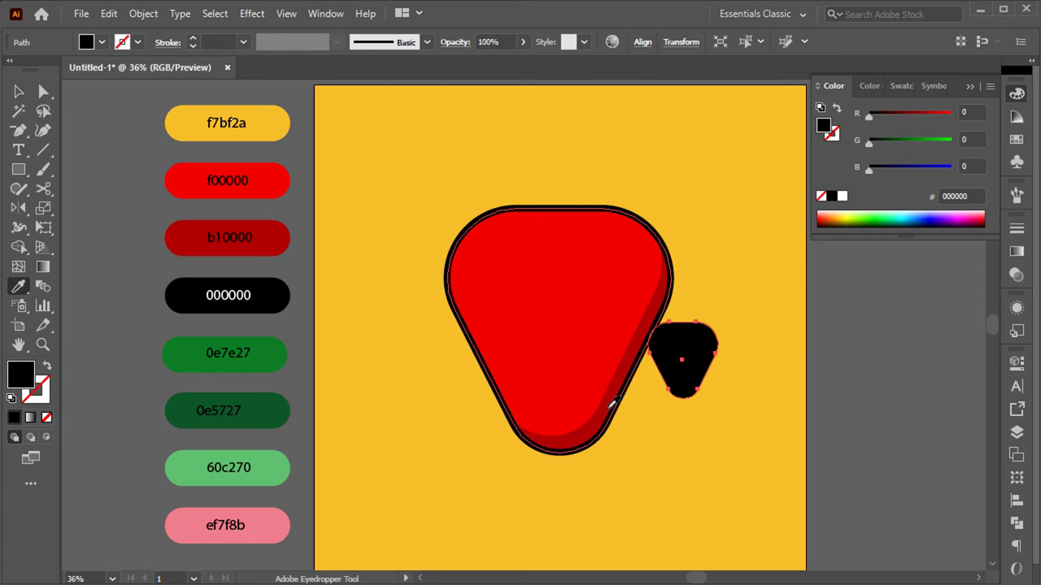
{"action": "left_click", "coordinate": [610, 406]}
{"action": "key", "text": "v"}
{"action": "left_click_drag", "start_coordinate": [704, 332], "coordinate": [685, 362]}
Step: Round the small shape's corners into a teardrop-shaped seed
{"action": "scroll", "coordinate": [685, 362], "scroll_direction": "up", "scroll_amount": 2}
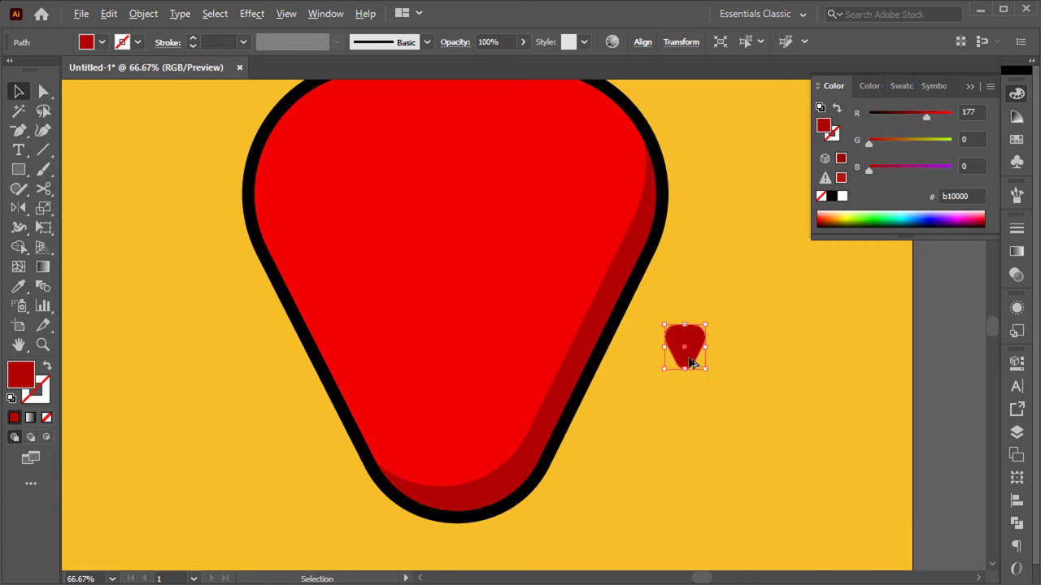
{"action": "scroll", "coordinate": [683, 360], "scroll_direction": "up", "scroll_amount": 3}
{"action": "key", "text": "a"}
{"action": "left_click_drag", "start_coordinate": [621, 286], "coordinate": [736, 319]}
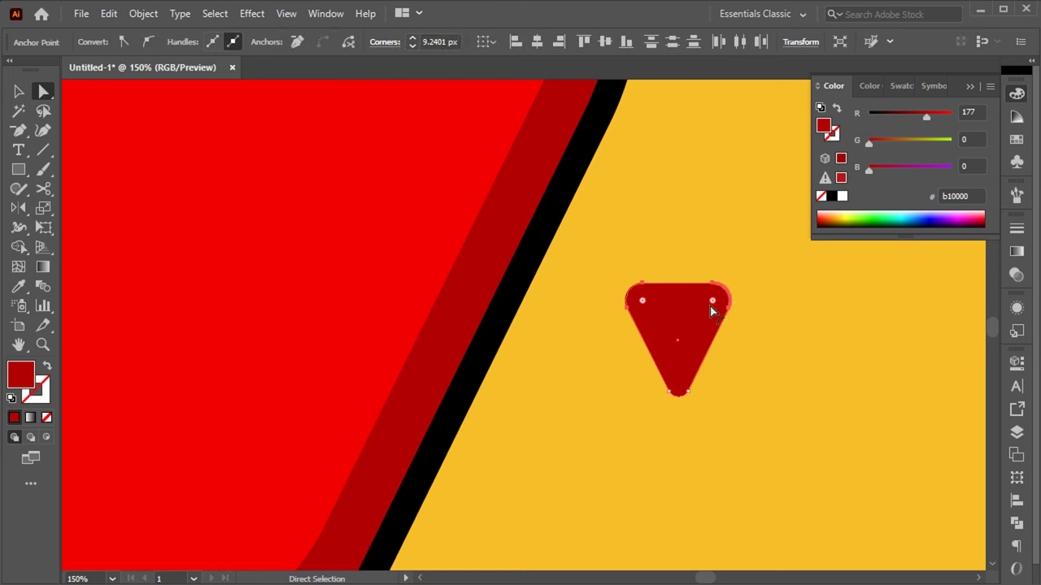
{"action": "mouse_move", "coordinate": [655, 311]}
{"action": "left_mouse_down"}
{"action": "mouse_move", "coordinate": [680, 358]}
{"action": "mouse_move", "coordinate": [512, 411]}
{"action": "left_mouse_up"}
{"action": "key", "text": "v"}
Step: Place the seed near the bottom and Alt-drag duplicate seeds across the body
{"action": "key", "text": "ctrl+0"}
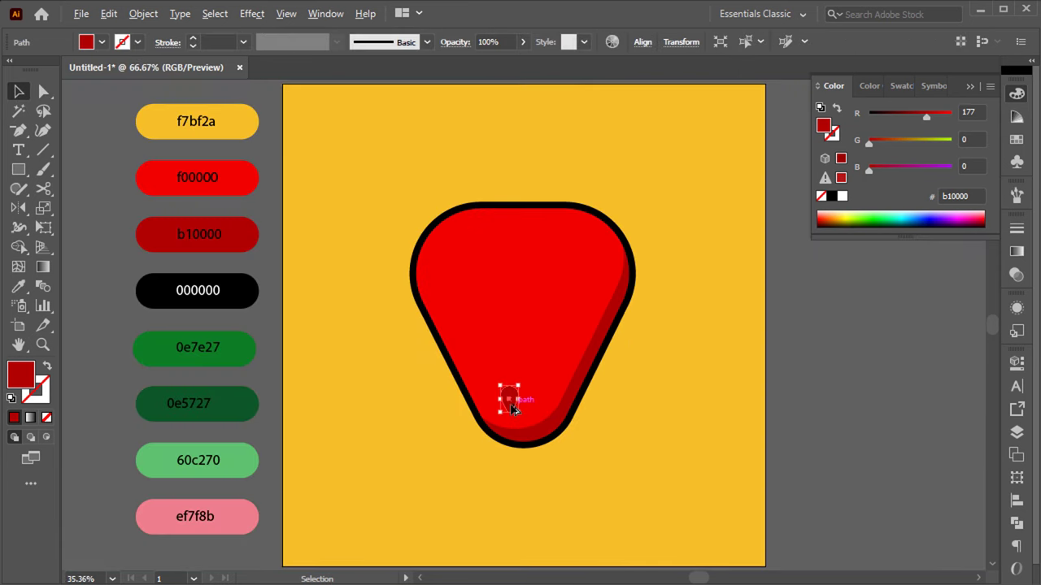
{"action": "scroll", "coordinate": [508, 398], "scroll_direction": "up", "scroll_amount": 2}
{"action": "left_click_drag", "start_coordinate": [520, 376], "coordinate": [525, 369]}
{"action": "scroll", "coordinate": [512, 403], "scroll_direction": "up", "scroll_amount": 2}
{"action": "mouse_move", "coordinate": [504, 476]}
{"action": "left_mouse_down"}
{"action": "mouse_move", "coordinate": [426, 374]}
{"action": "mouse_move", "coordinate": [600, 372]}
{"action": "mouse_move", "coordinate": [416, 285]}
{"action": "mouse_move", "coordinate": [430, 376]}
{"action": "mouse_move", "coordinate": [664, 253]}
{"action": "mouse_move", "coordinate": [395, 200]}
{"action": "mouse_move", "coordinate": [503, 318]}
{"action": "mouse_move", "coordinate": [586, 277]}
{"action": "mouse_move", "coordinate": [384, 205]}
{"action": "mouse_move", "coordinate": [665, 170]}
{"action": "left_mouse_up"}
{"action": "left_click_drag", "start_coordinate": [428, 375], "coordinate": [454, 408]}
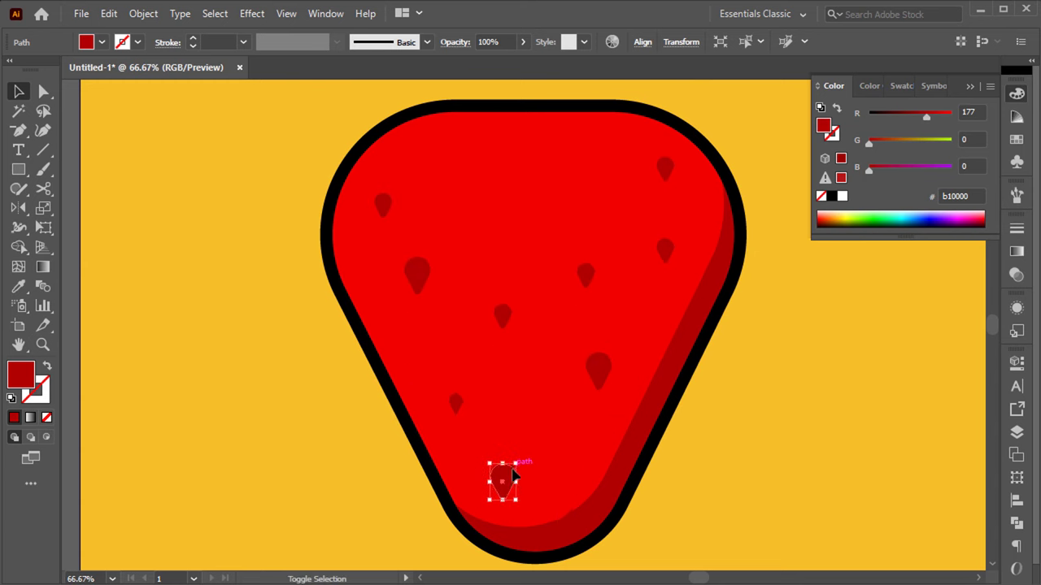
{"action": "left_click_drag", "start_coordinate": [503, 485], "coordinate": [575, 476]}
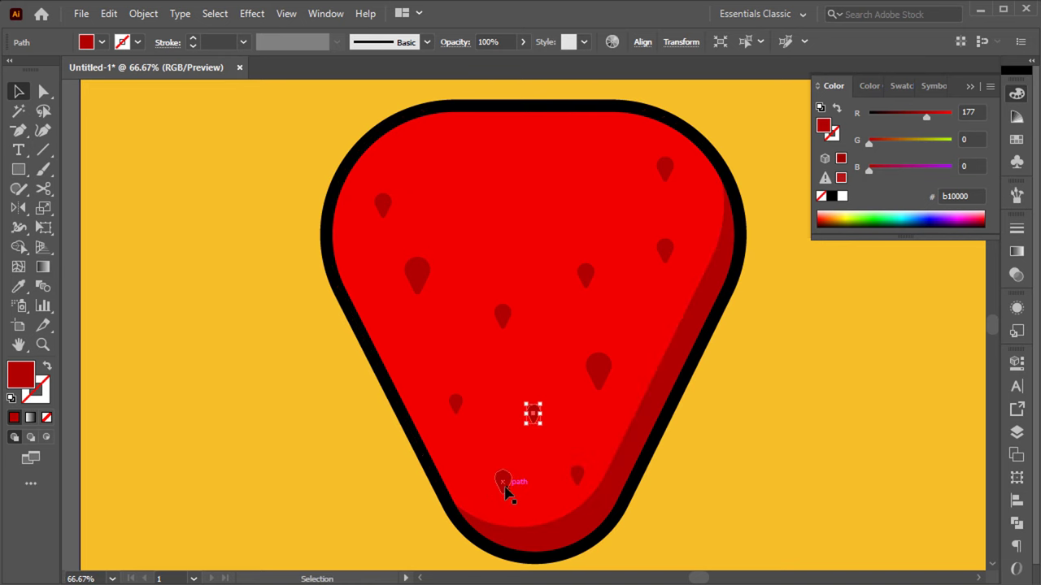
{"action": "mouse_move", "coordinate": [532, 413]}
{"action": "left_mouse_down"}
{"action": "mouse_move", "coordinate": [512, 223]}
{"action": "mouse_move", "coordinate": [571, 174]}
{"action": "left_mouse_up"}
{"action": "key", "text": "ctrl+0"}
Step: Draw a black-outlined ellipse right of the strawberry and pull its top point into an egg
{"action": "left_click", "coordinate": [632, 413]}
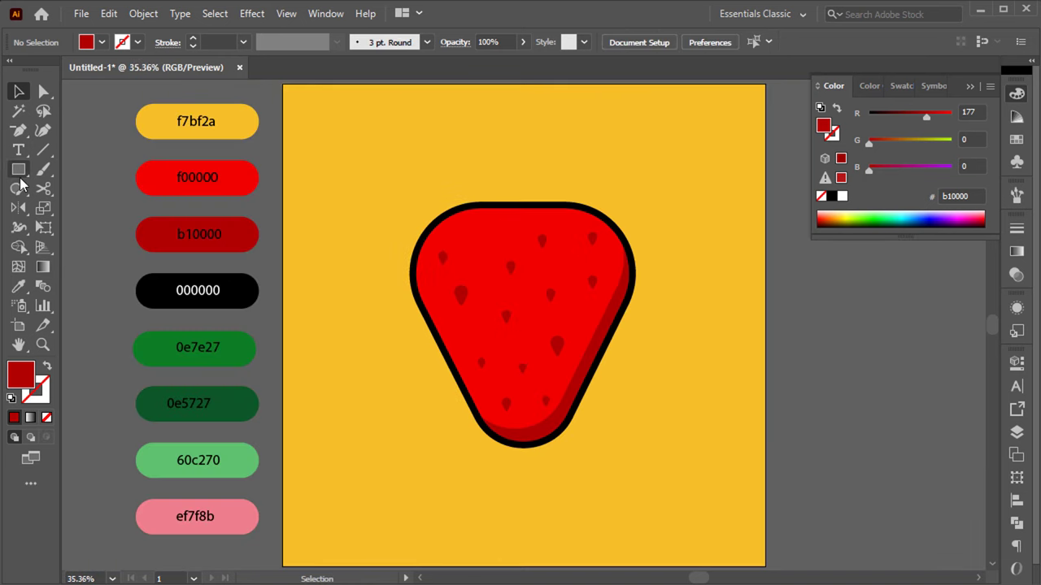
{"action": "left_click_drag", "start_coordinate": [10, 169], "coordinate": [74, 208]}
{"action": "left_click_drag", "start_coordinate": [653, 244], "coordinate": [756, 398]}
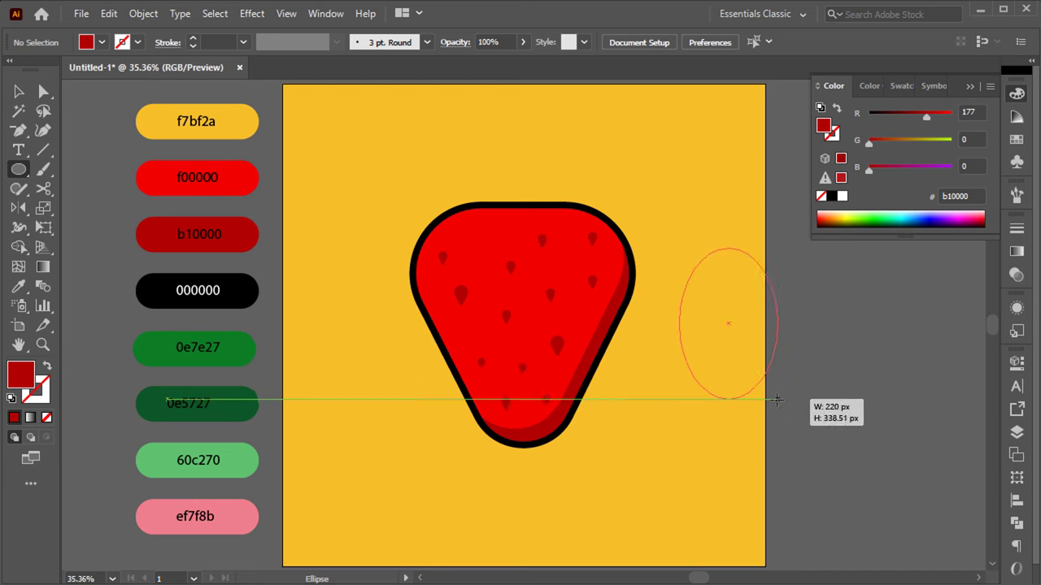
{"action": "key", "text": "i"}
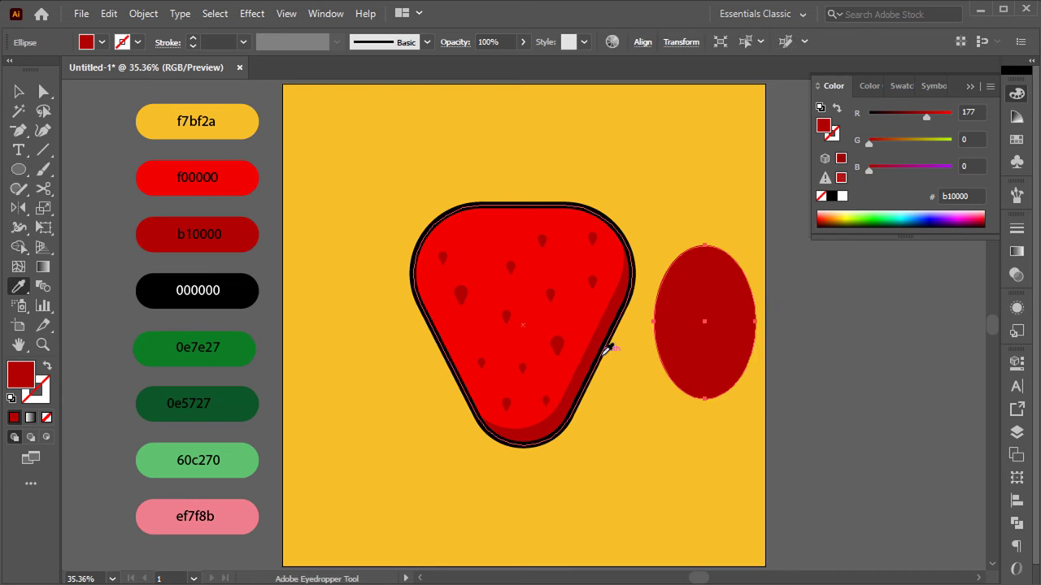
{"action": "left_click", "coordinate": [606, 348]}
{"action": "key", "text": "v"}
{"action": "key", "text": "a"}
{"action": "mouse_move", "coordinate": [704, 245]}
{"action": "left_mouse_down"}
{"action": "mouse_move", "coordinate": [704, 203]}
{"action": "mouse_move", "coordinate": [704, 260]}
{"action": "left_mouse_up"}
{"action": "key", "text": "v"}
Step: Paste a copy behind the egg and fill it green 0e7e27
{"action": "left_click", "coordinate": [955, 91]}
{"action": "left_click", "coordinate": [108, 14]}
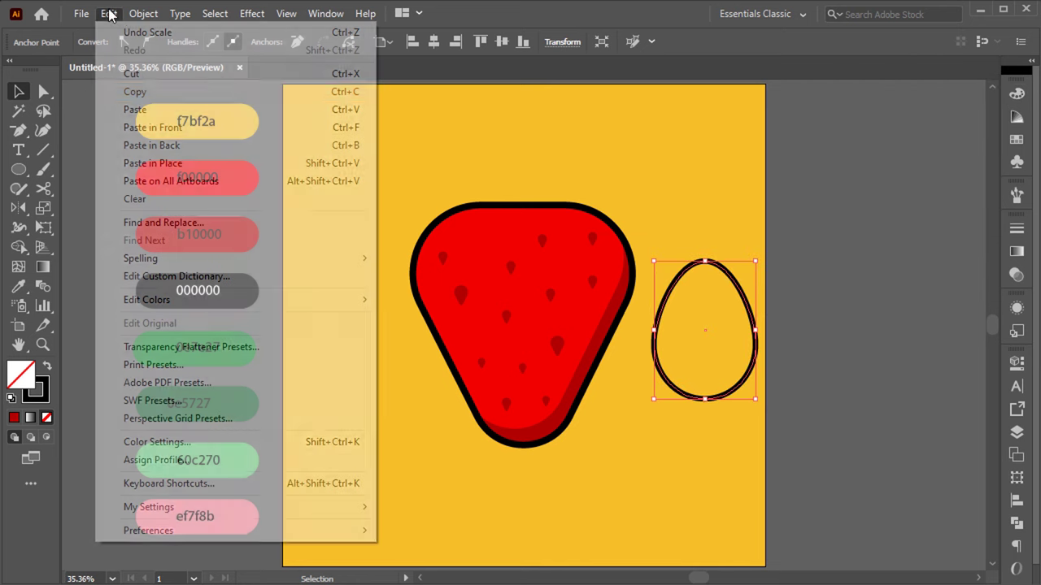
{"action": "left_click", "coordinate": [152, 145]}
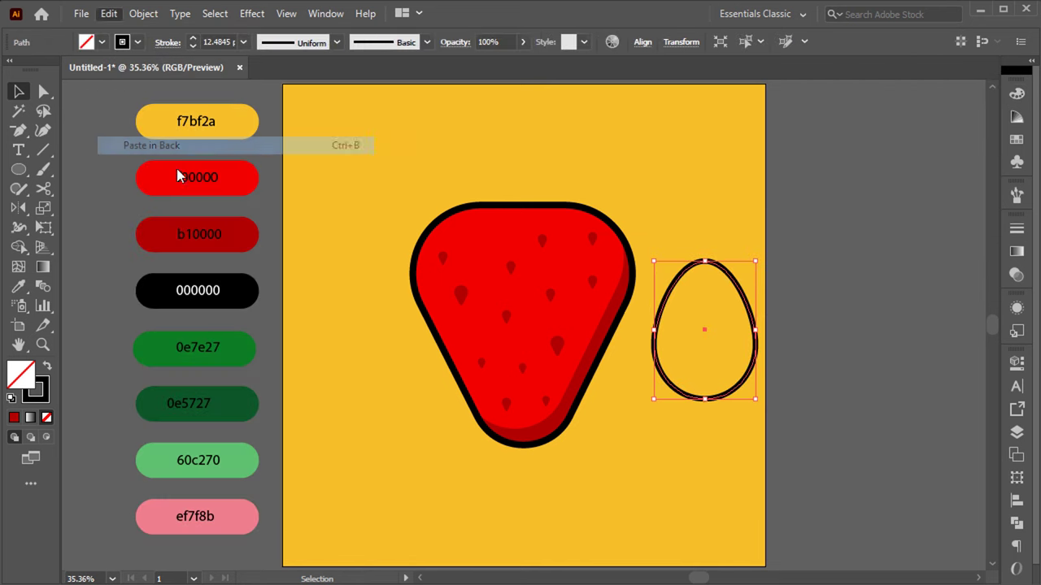
{"action": "left_click", "coordinate": [236, 358]}
Step: Offset a green copy downward and trim the overlap with Shape Builder to shade the lower edge
{"action": "left_click", "coordinate": [108, 14]}
{"action": "left_click", "coordinate": [186, 86]}
{"action": "left_click", "coordinate": [109, 14]}
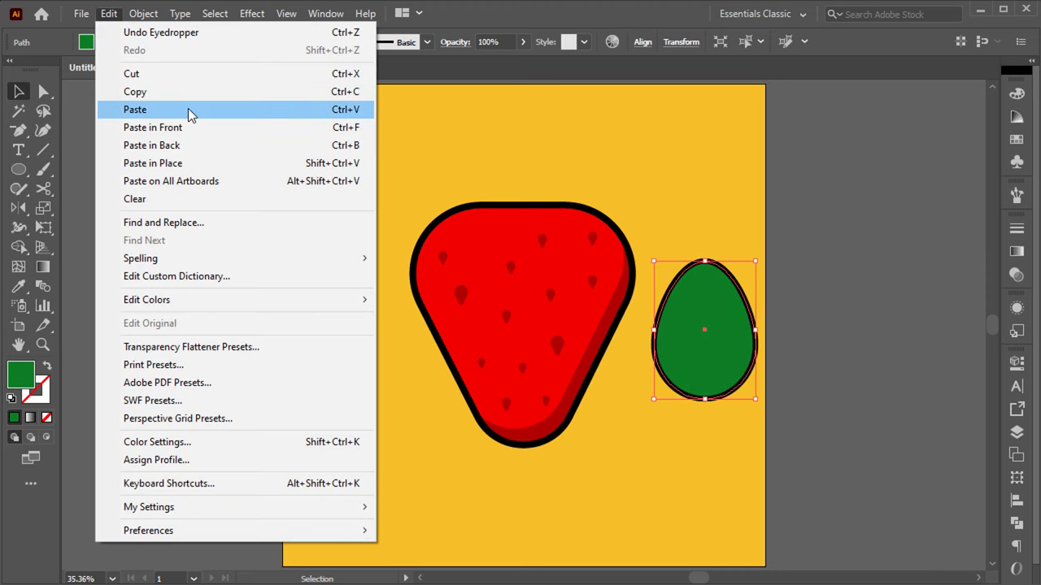
{"action": "left_click", "coordinate": [187, 125]}
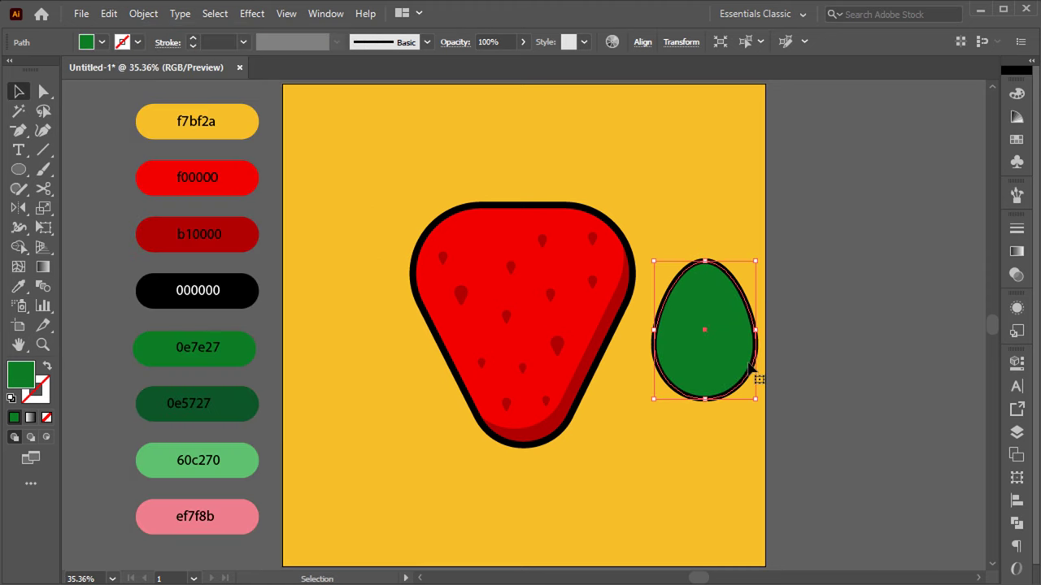
{"action": "scroll", "coordinate": [793, 360], "scroll_direction": "up", "scroll_amount": 2}
{"action": "left_click_drag", "start_coordinate": [655, 330], "coordinate": [646, 353]}
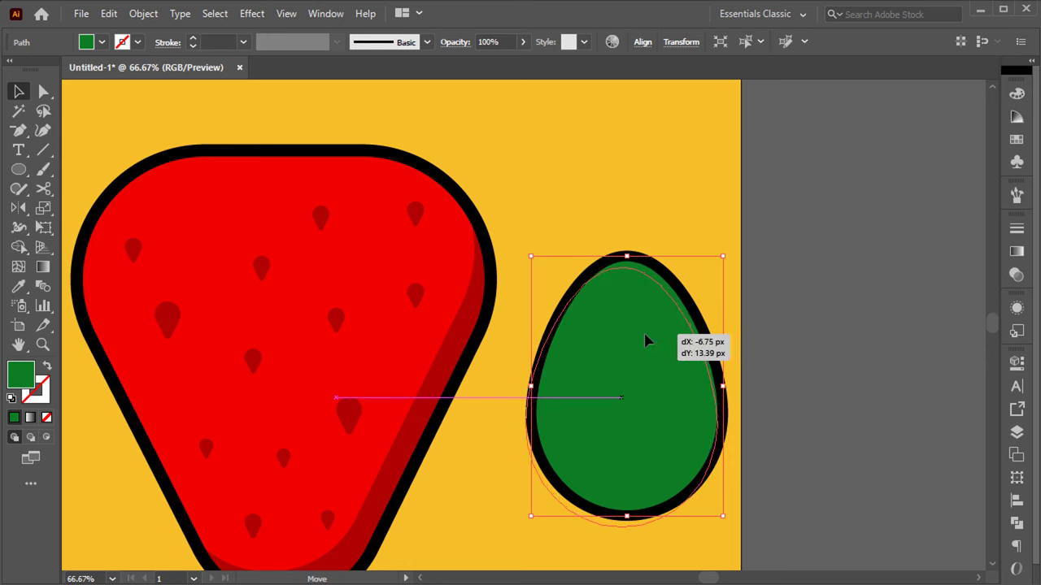
{"action": "left_click", "coordinate": [602, 512], "text": "shift"}
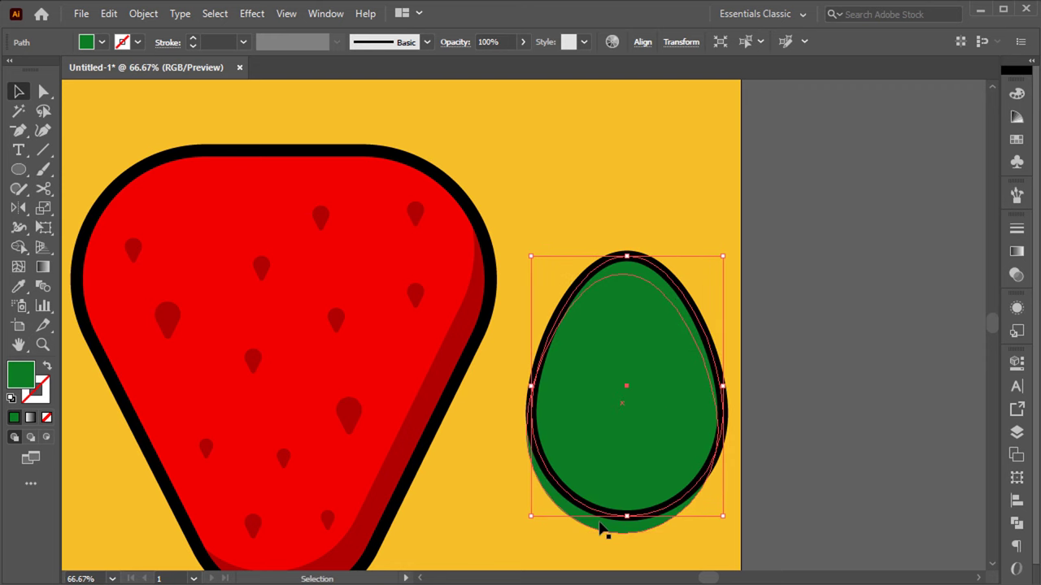
{"action": "key", "text": "shift+m"}
{"action": "scroll", "coordinate": [583, 353], "scroll_direction": "down", "scroll_amount": 2}
{"action": "left_click", "coordinate": [622, 431], "text": "alt"}
{"action": "key", "text": "v"}
{"action": "left_click", "coordinate": [765, 286]}
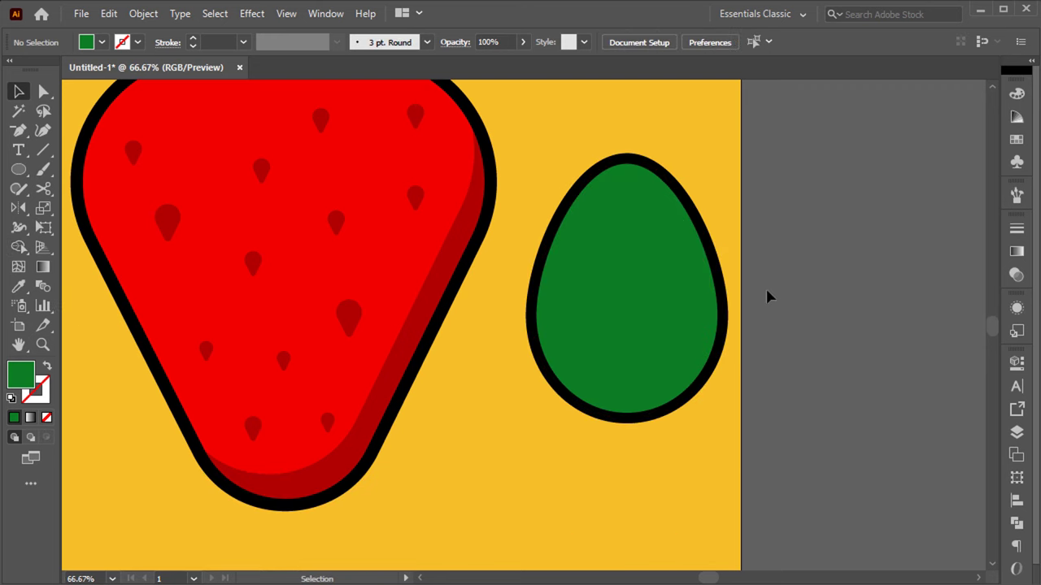
Step: Rotate the leaf 180° so its narrow end points down
{"action": "key", "text": "ctrl+0"}
{"action": "left_click", "coordinate": [734, 281]}
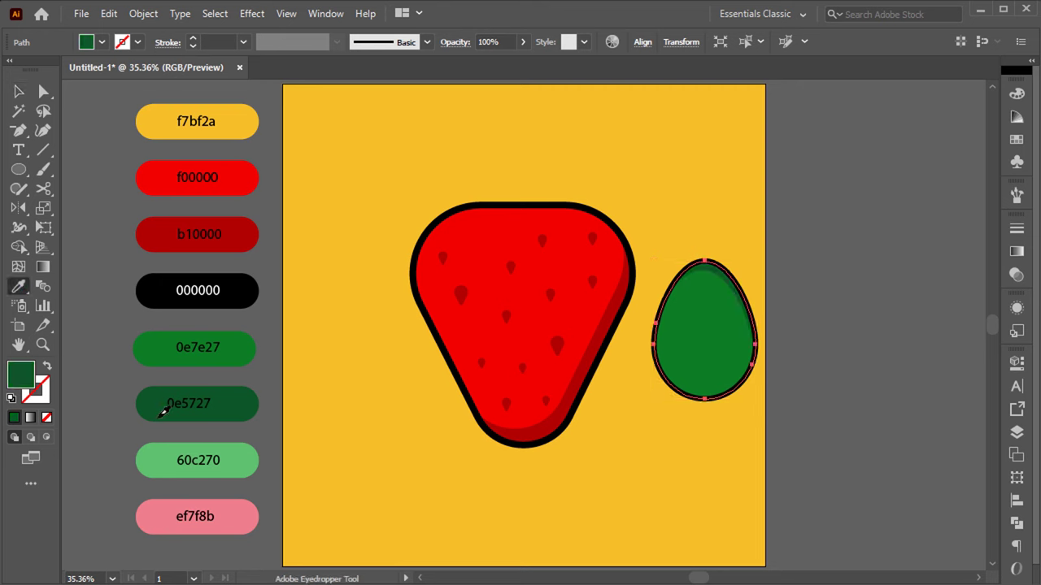
{"action": "left_click_drag", "start_coordinate": [760, 307], "coordinate": [678, 256]}
{"action": "left_click", "coordinate": [712, 228]}
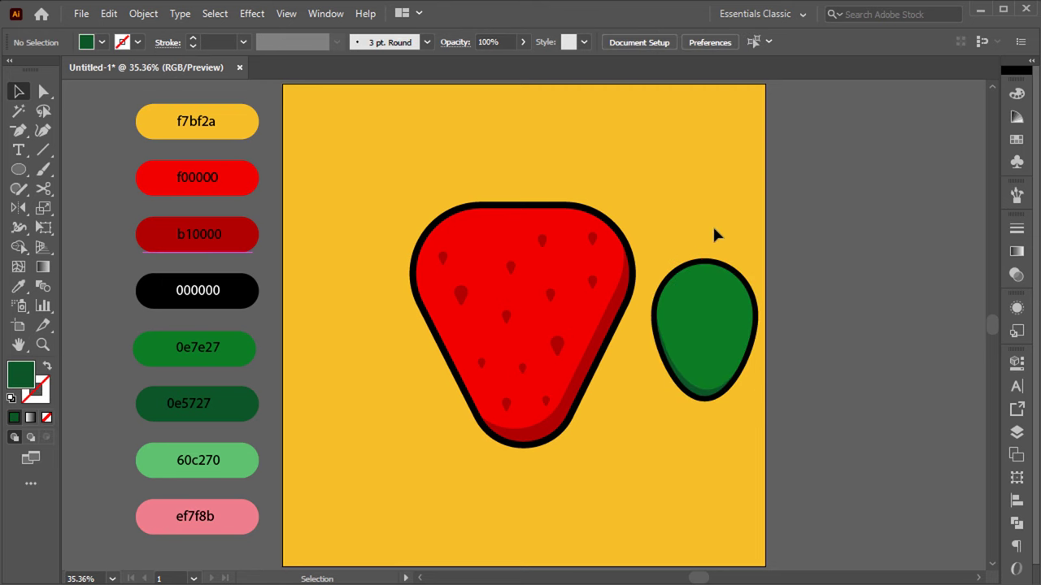
{"action": "left_click", "coordinate": [26, 133]}
Step: Pen a curved black-stroked vein from the leaf's top down toward its centre
{"action": "key", "text": "p"}
{"action": "left_click", "coordinate": [563, 203]}
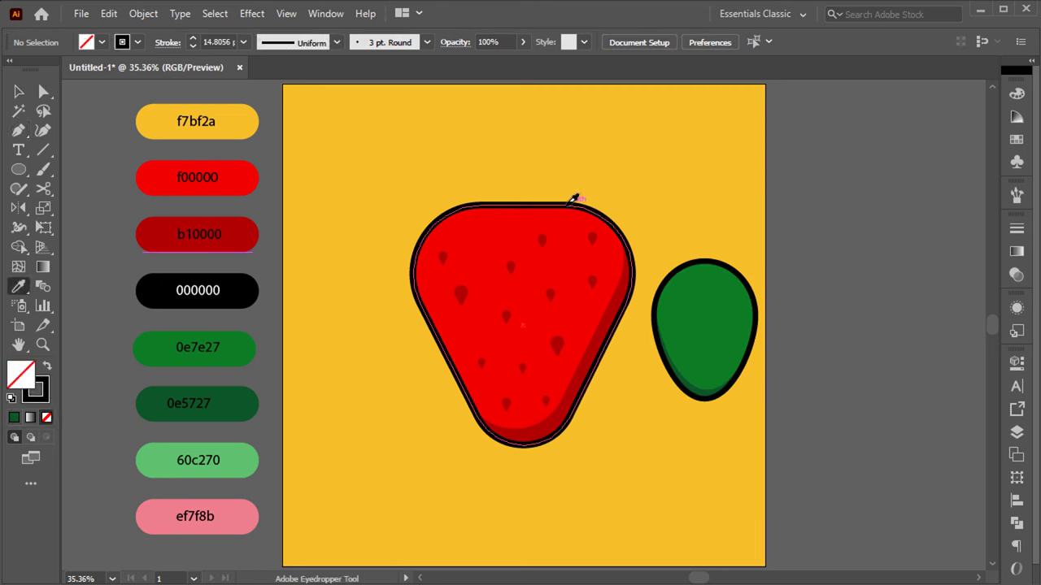
{"action": "key", "text": "p"}
{"action": "scroll", "coordinate": [690, 279], "scroll_direction": "up", "scroll_amount": 1}
{"action": "left_click", "coordinate": [705, 231]}
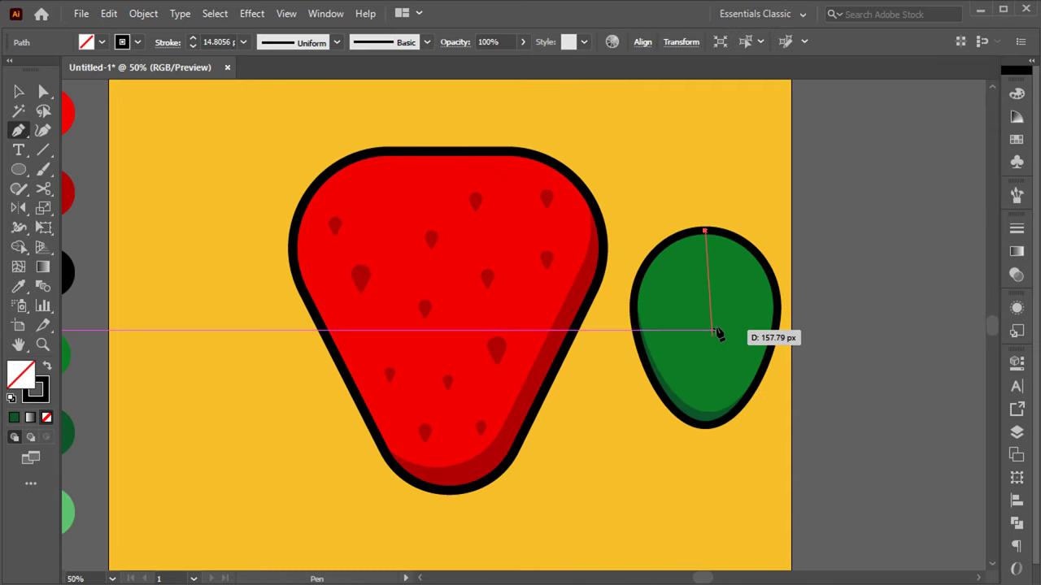
{"action": "left_click_drag", "start_coordinate": [707, 340], "coordinate": [693, 364]}
{"action": "key", "text": "v"}
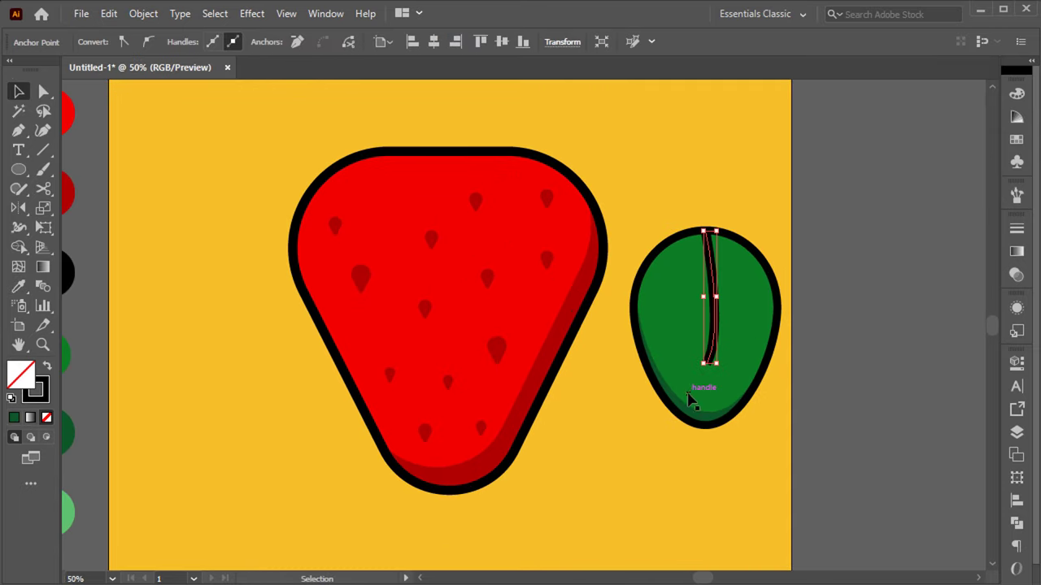
Step: Give the vein a tapered width profile and widen it near the leaf's top
{"action": "left_click", "coordinate": [723, 282]}
{"action": "left_click", "coordinate": [337, 41]}
{"action": "left_click", "coordinate": [309, 168]}
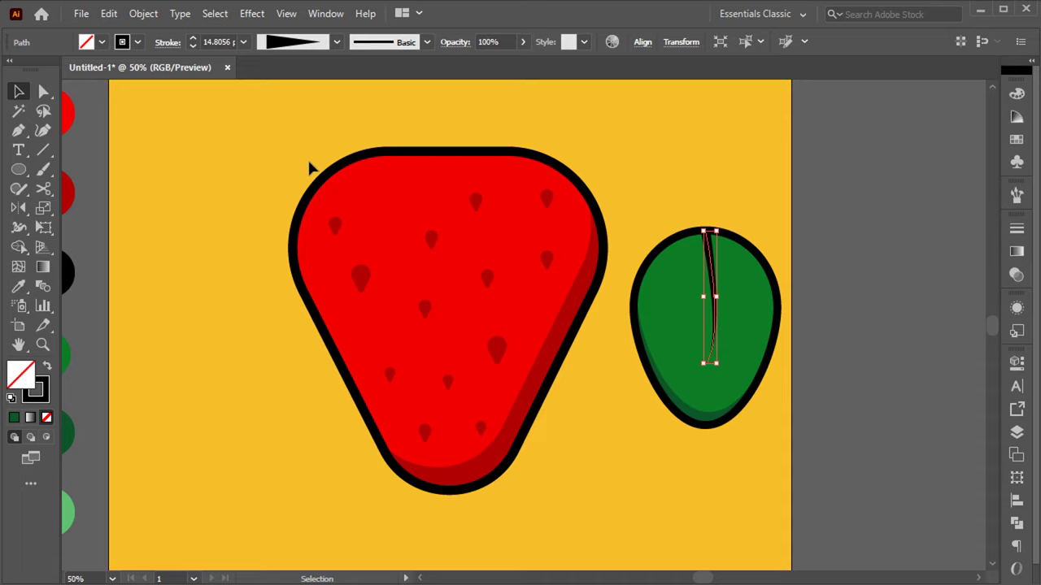
{"action": "left_click", "coordinate": [19, 228]}
{"action": "scroll", "coordinate": [691, 240], "scroll_direction": "up", "scroll_amount": 3}
{"action": "left_click_drag", "start_coordinate": [674, 205], "coordinate": [713, 254]}
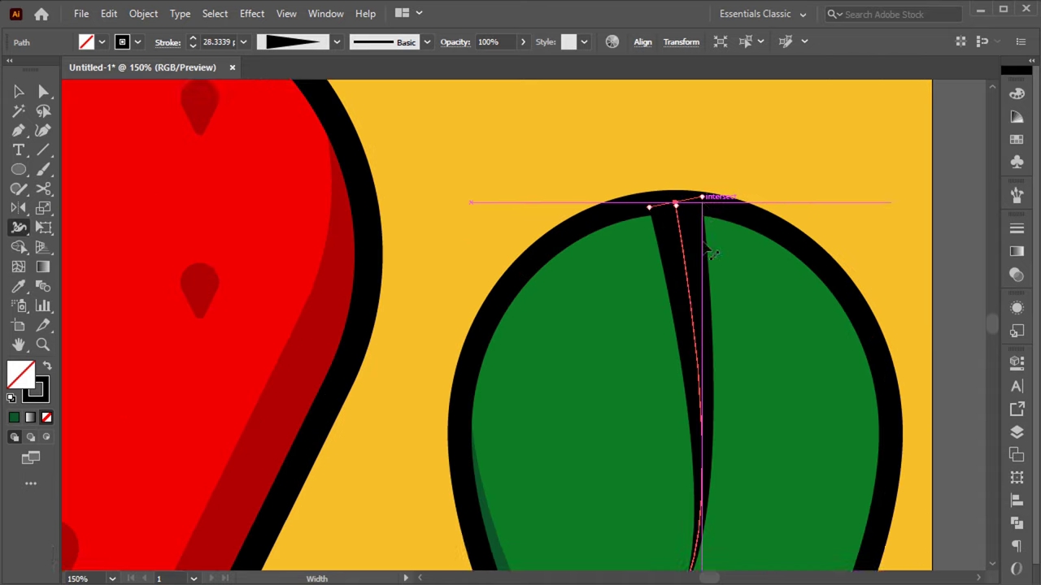
{"action": "scroll", "coordinate": [713, 254], "scroll_direction": "down", "scroll_amount": 3}
{"action": "left_click_drag", "start_coordinate": [701, 336], "coordinate": [715, 342]}
{"action": "key", "text": "ctrl+0"}
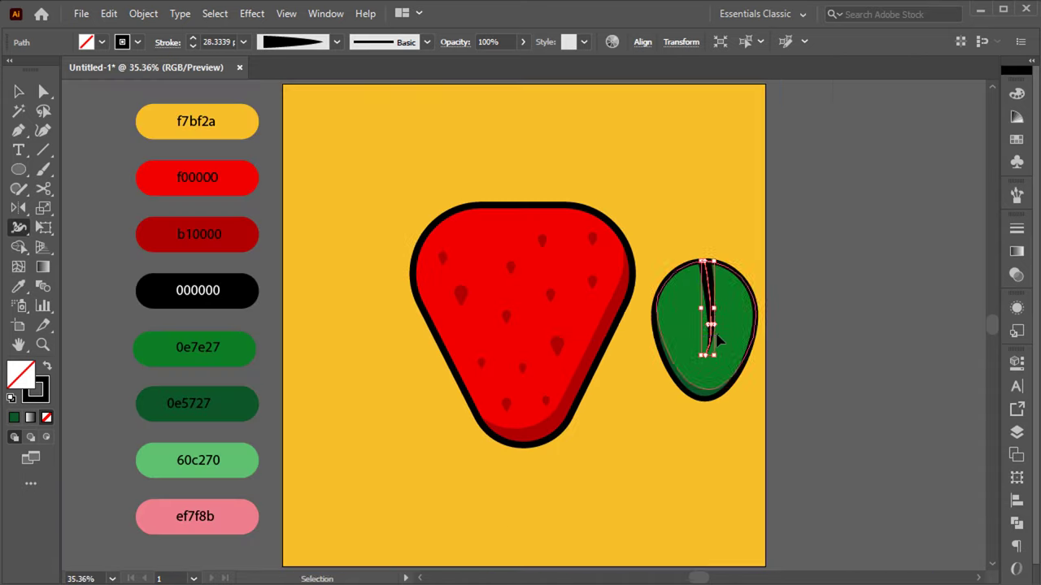
{"action": "left_click", "coordinate": [770, 249]}
Step: Draw a thin highlight near the leaf's right edge filled light green 60c270
{"action": "left_click", "coordinate": [755, 329]}
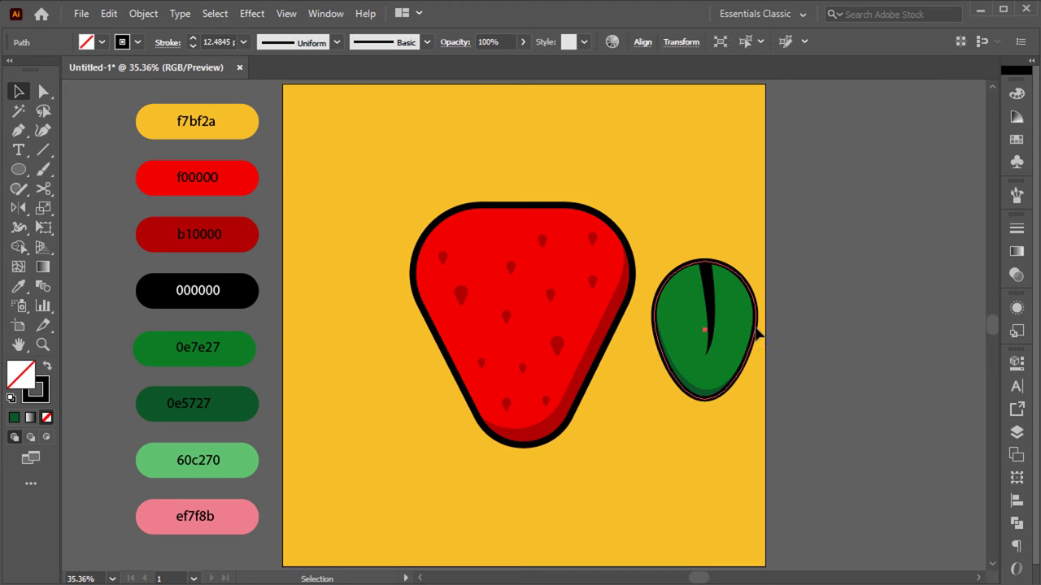
{"action": "key", "text": "ctrl+1"}
{"action": "scroll", "coordinate": [752, 348], "scroll_direction": "up", "scroll_amount": 1}
{"action": "key", "text": "p"}
{"action": "left_click", "coordinate": [715, 290]}
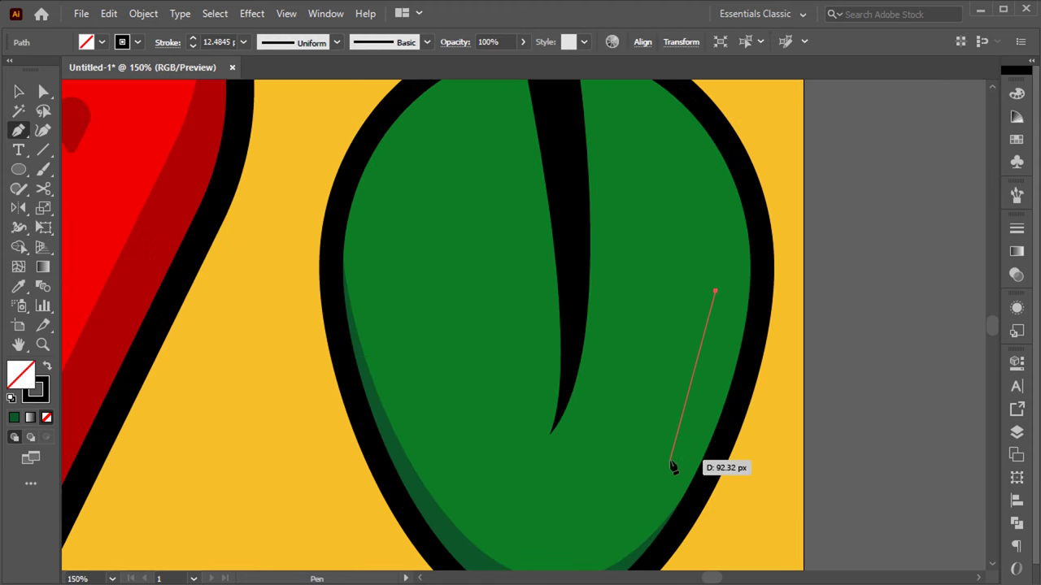
{"action": "left_click", "coordinate": [715, 291]}
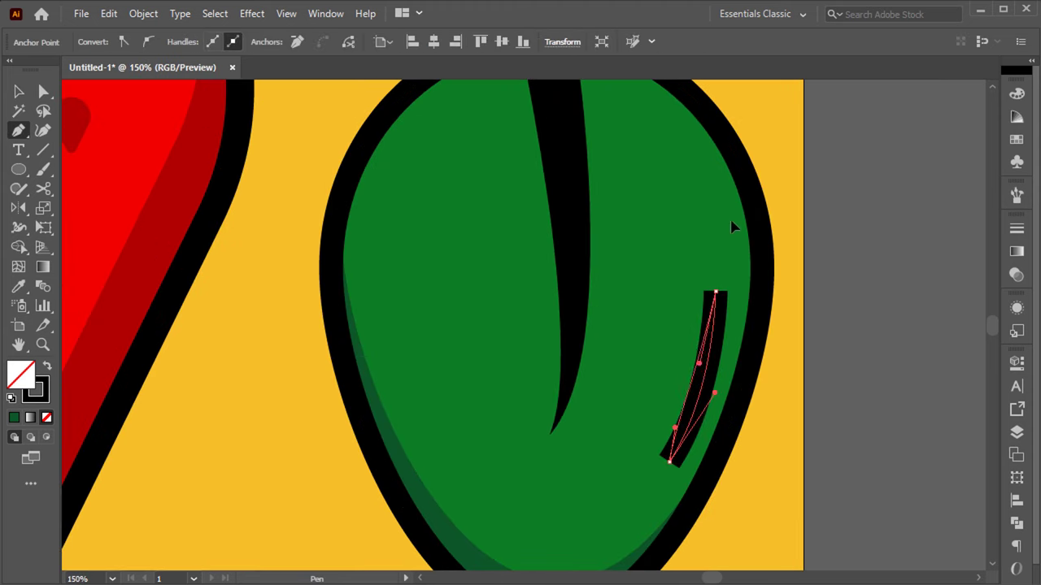
{"action": "left_click", "coordinate": [46, 366]}
{"action": "left_click", "coordinate": [18, 286]}
{"action": "key", "text": "ctrl+0"}
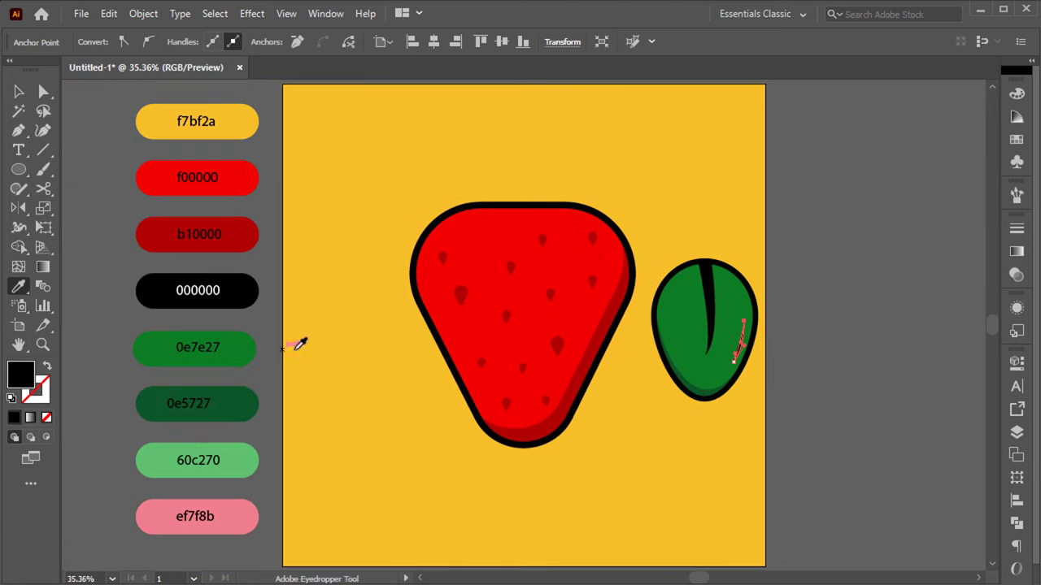
{"action": "key", "text": "ctrl+shift+a"}
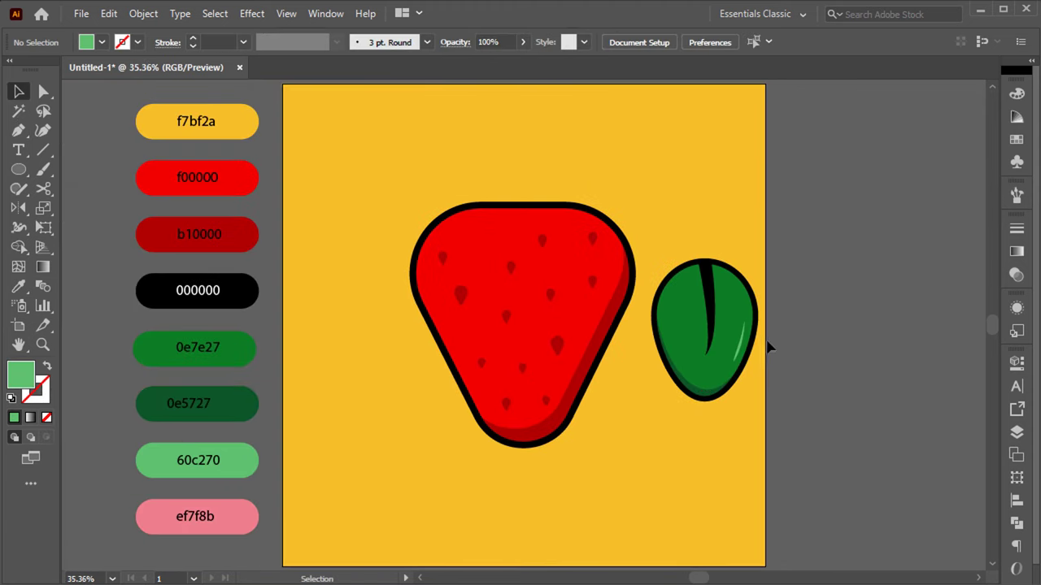
Step: Curve the highlight's outer edge, shifting its top anchor right and bottom anchor down-left
{"action": "scroll", "coordinate": [756, 344], "scroll_direction": "up", "scroll_amount": 5}
{"action": "left_click", "coordinate": [663, 363]}
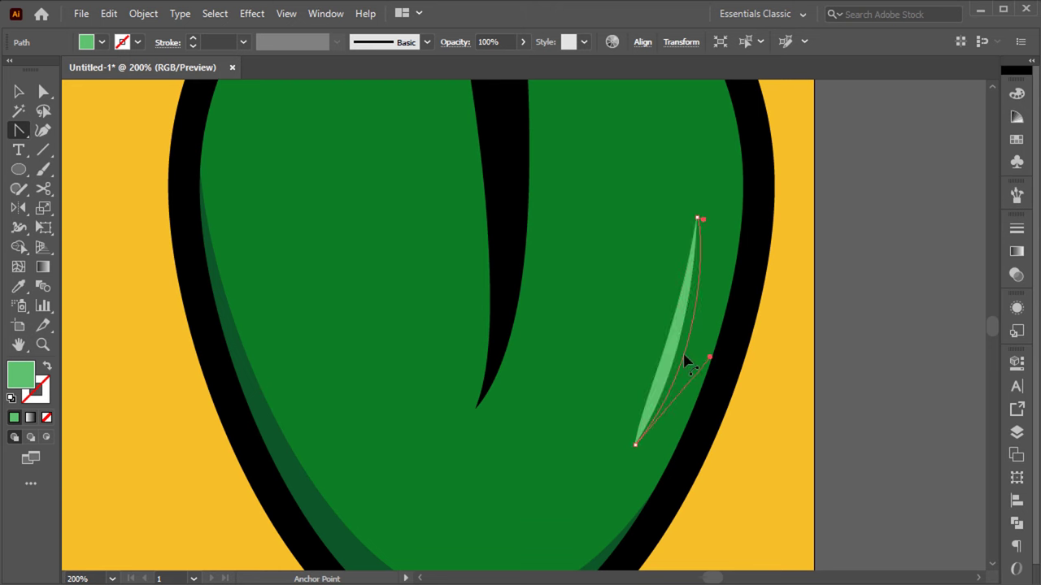
{"action": "left_click_drag", "start_coordinate": [685, 373], "coordinate": [664, 358]}
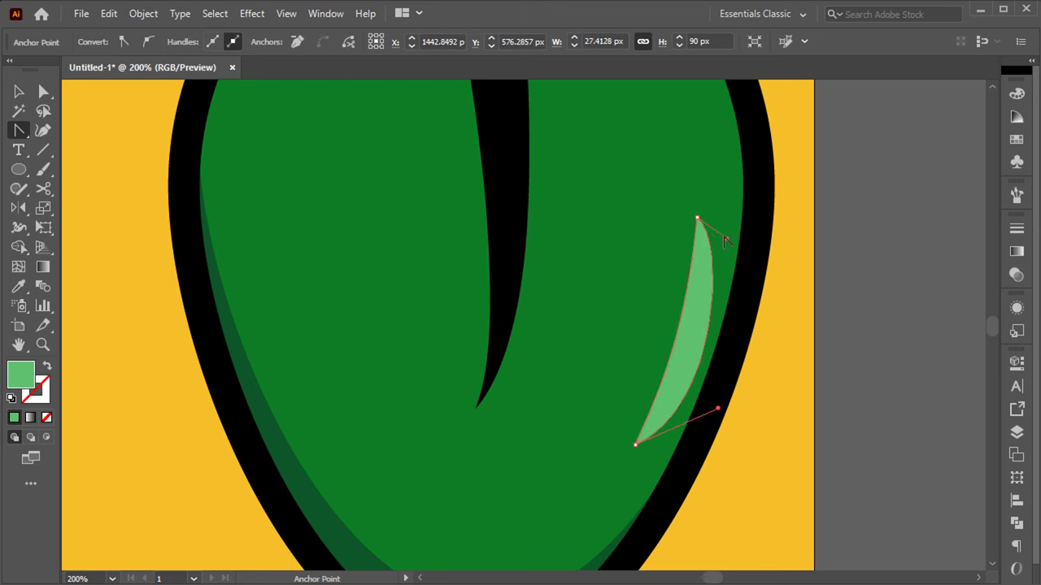
{"action": "key", "text": "a"}
{"action": "left_click_drag", "start_coordinate": [697, 218], "coordinate": [720, 217]}
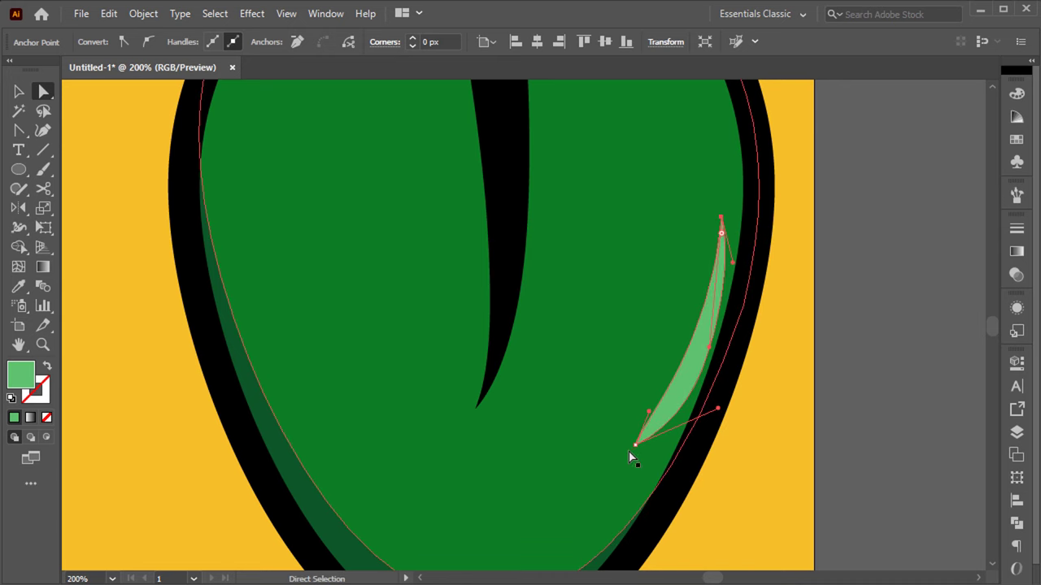
{"action": "left_click_drag", "start_coordinate": [635, 445], "coordinate": [617, 452]}
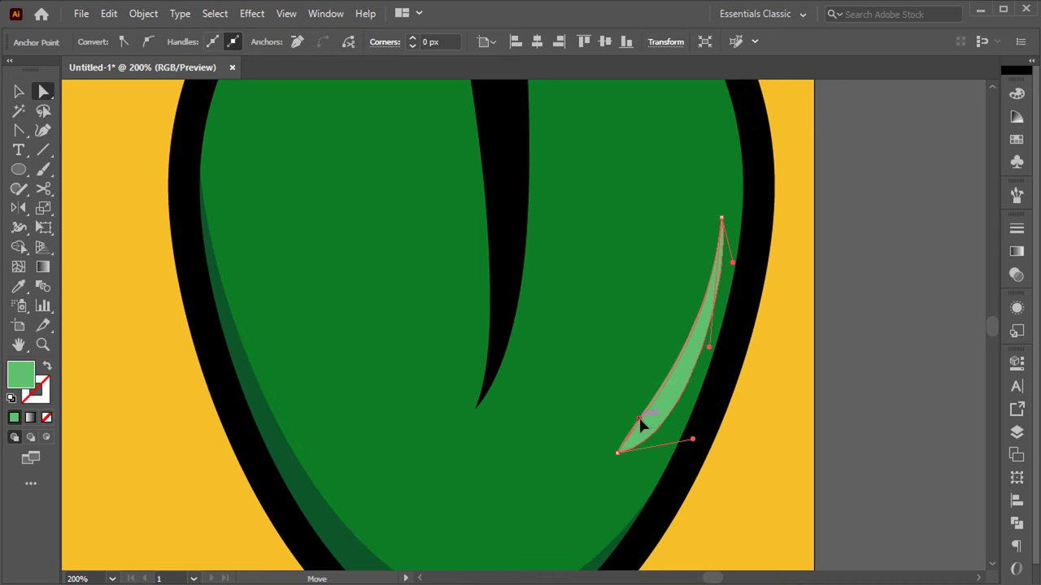
{"action": "key", "text": "ctrl+0"}
{"action": "key", "text": "v"}
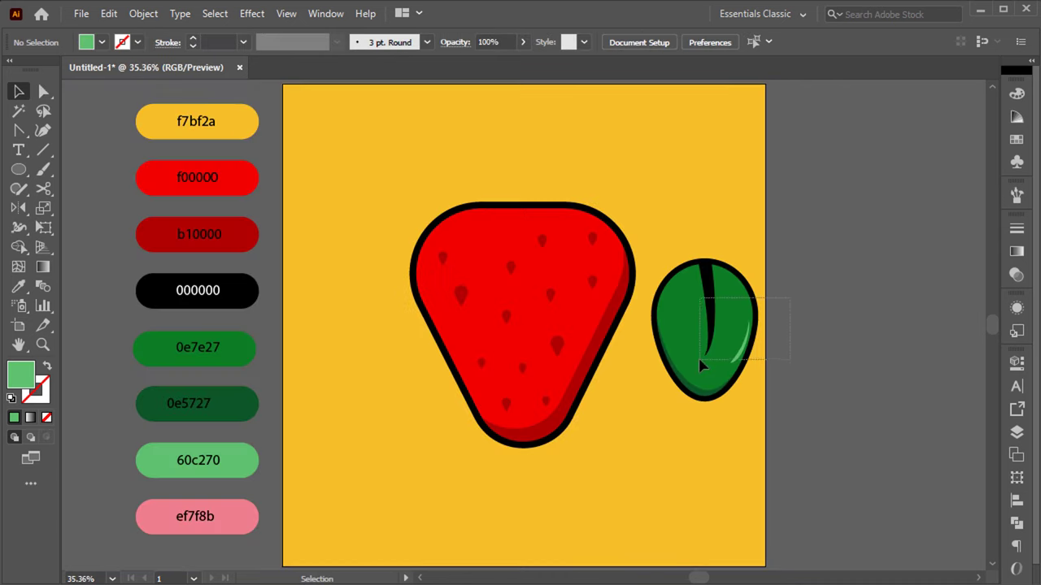
{"action": "right_click", "coordinate": [699, 358]}
Step: Group the leaf, set it atop the strawberry, and place a copy at the top right
{"action": "left_click", "coordinate": [739, 114]}
{"action": "left_click_drag", "start_coordinate": [729, 348], "coordinate": [523, 260]}
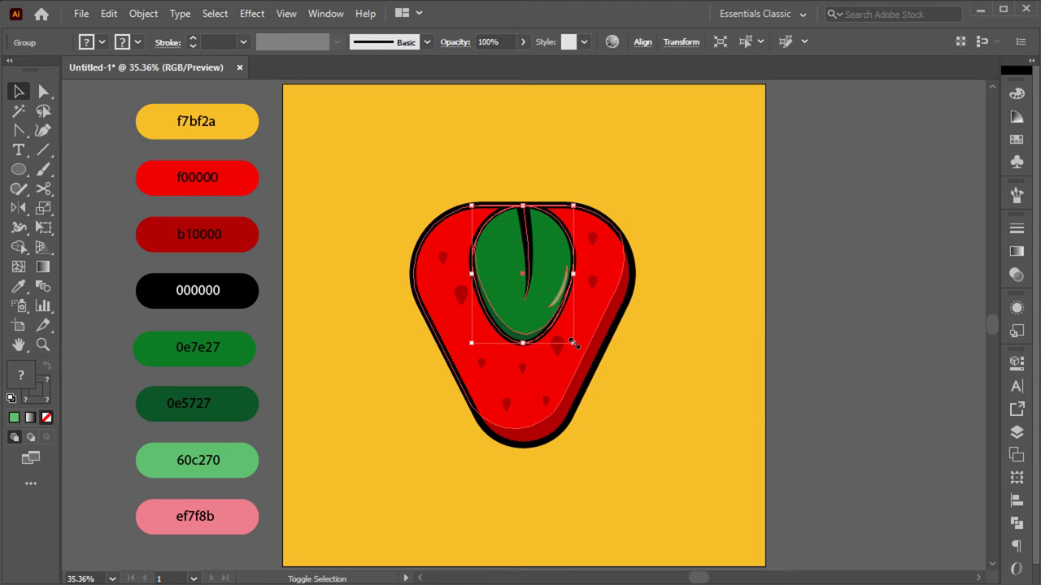
{"action": "key", "text": "ctrl+equal"}
{"action": "key", "text": "ctrl+equal"}
{"action": "mouse_move", "coordinate": [566, 327]}
{"action": "left_mouse_down"}
{"action": "mouse_move", "coordinate": [704, 410]}
{"action": "mouse_move", "coordinate": [746, 349]}
{"action": "mouse_move", "coordinate": [732, 327]}
{"action": "left_mouse_up"}
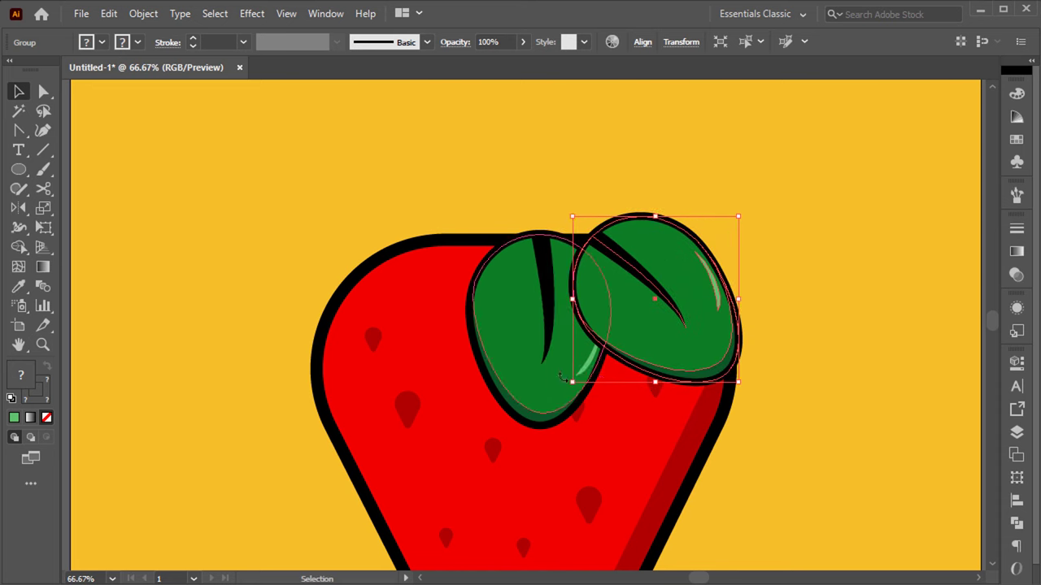
{"action": "left_click_drag", "start_coordinate": [557, 392], "coordinate": [551, 391]}
Step: Reflect a copy of the right leaf onto the strawberry's left side
{"action": "left_click", "coordinate": [626, 332]}
{"action": "key", "text": "o"}
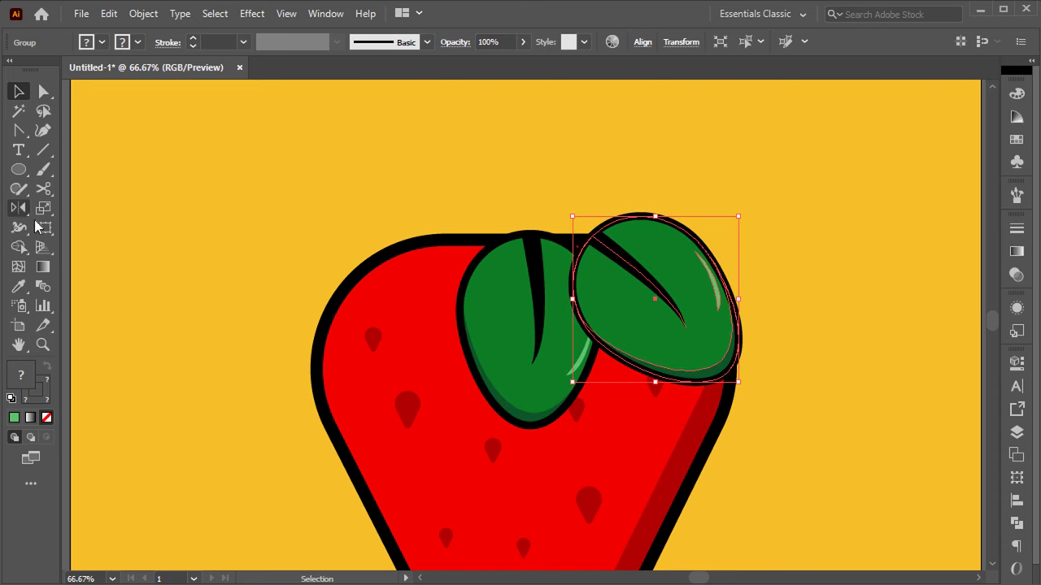
{"action": "left_click", "coordinate": [533, 237], "text": "alt"}
{"action": "left_click", "coordinate": [442, 479]}
{"action": "key", "text": "v"}
{"action": "scroll", "coordinate": [504, 318], "scroll_direction": "up", "scroll_amount": 2}
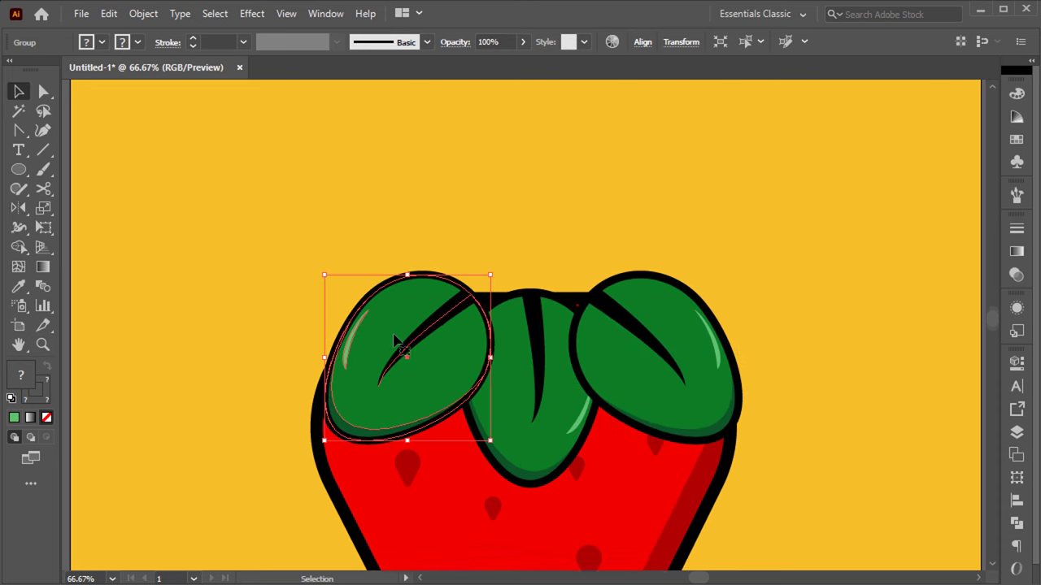
{"action": "left_click", "coordinate": [504, 317]}
{"action": "left_click_drag", "start_coordinate": [19, 130], "coordinate": [81, 128]}
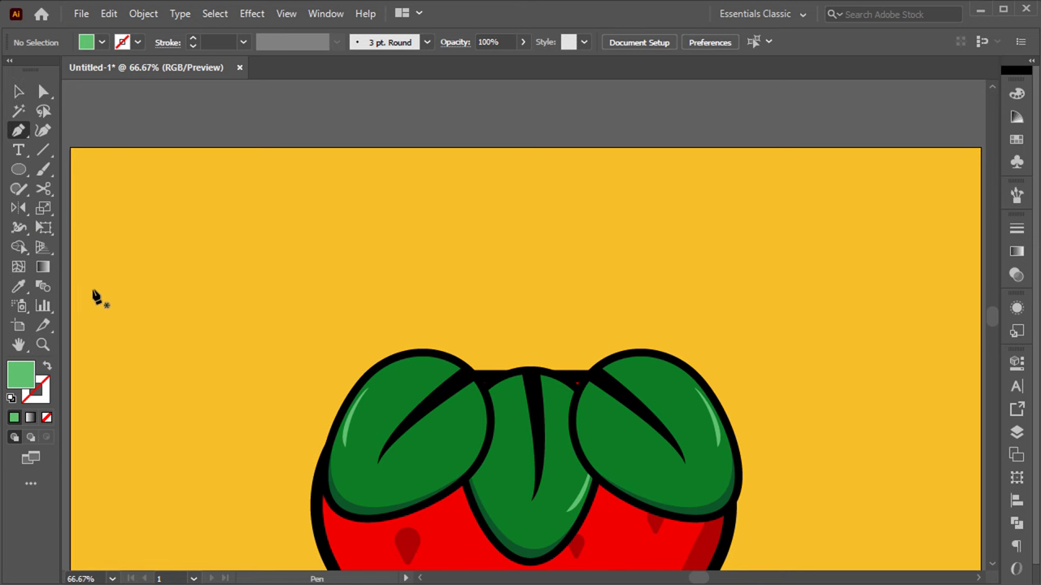
Step: Draw a curved stem path rising from the strawberry's top with the black outline style
{"action": "left_click", "coordinate": [532, 387]}
{"action": "left_click_drag", "start_coordinate": [634, 148], "coordinate": [624, 156]}
{"action": "key", "text": "i"}
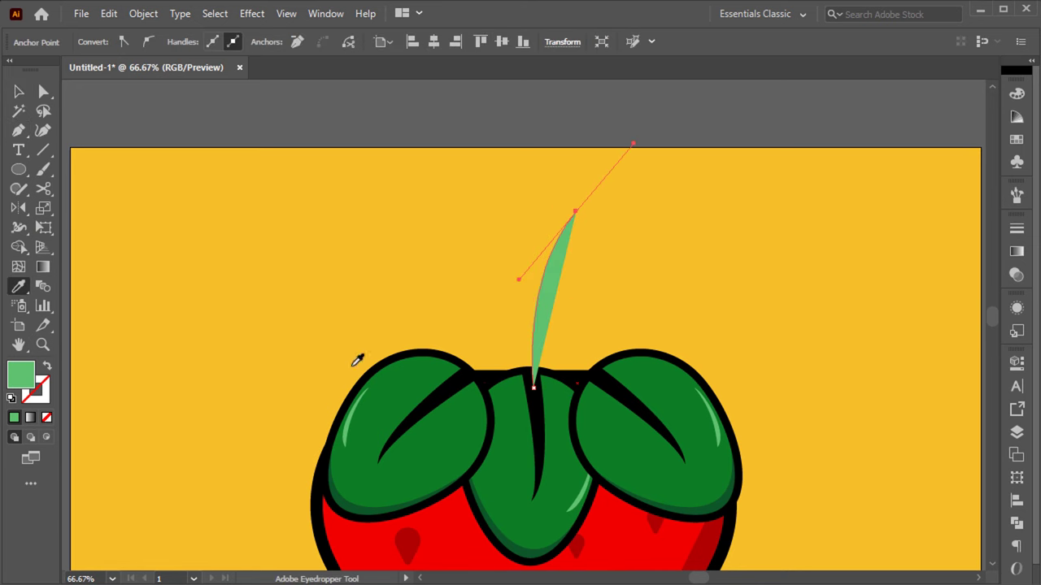
{"action": "left_click", "coordinate": [465, 371]}
{"action": "key", "text": "v"}
{"action": "left_click", "coordinate": [515, 352]}
Step: Widen the stem near its top with the Width tool
{"action": "left_click", "coordinate": [533, 439]}
{"action": "left_click", "coordinate": [561, 325]}
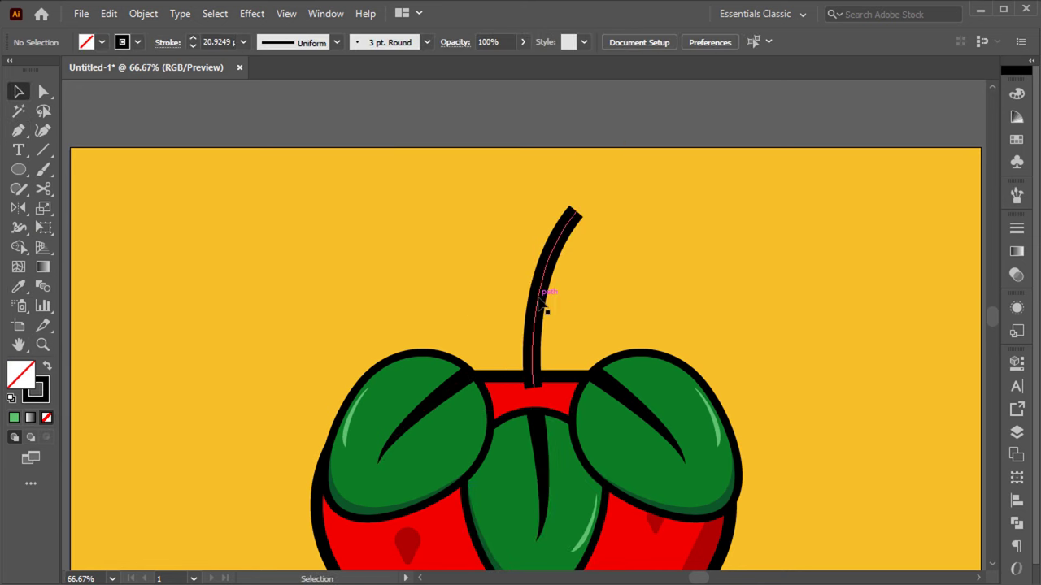
{"action": "left_click", "coordinate": [543, 302]}
{"action": "scroll", "coordinate": [504, 218], "scroll_direction": "down", "scroll_amount": 3}
{"action": "scroll", "coordinate": [549, 215], "scroll_direction": "up", "scroll_amount": 5}
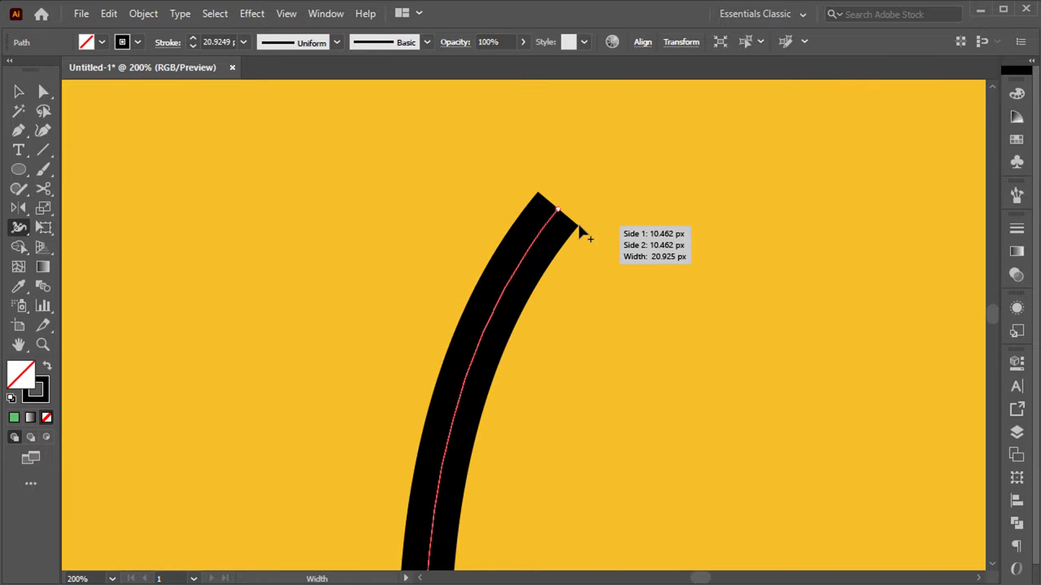
{"action": "left_click_drag", "start_coordinate": [578, 221], "coordinate": [606, 240]}
{"action": "scroll", "coordinate": [591, 351], "scroll_direction": "down", "scroll_amount": 4}
{"action": "scroll", "coordinate": [601, 350], "scroll_direction": "down", "scroll_amount": 3}
{"action": "key", "text": "v"}
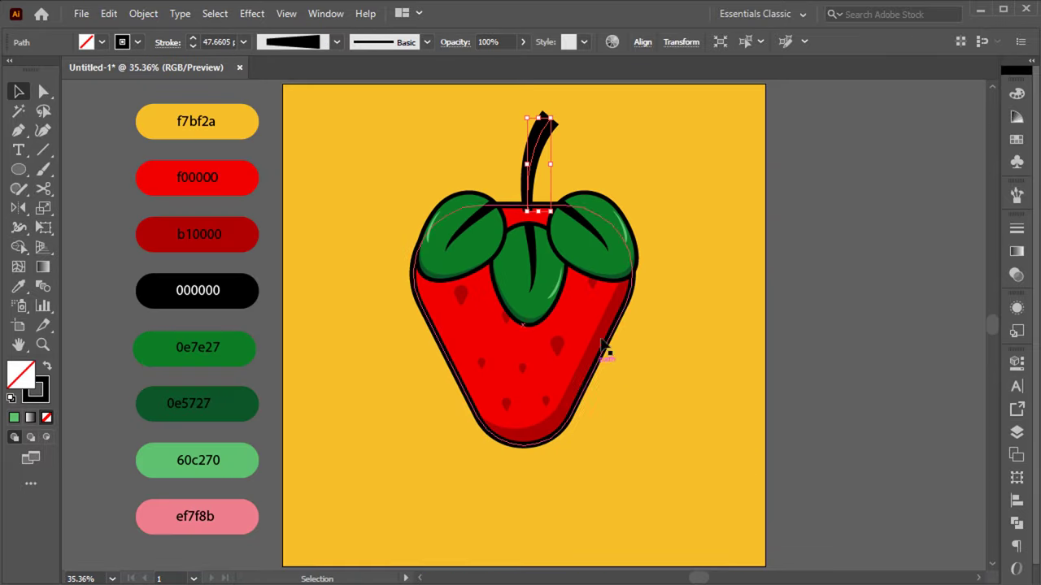
Step: Give the stem stroke round caps
{"action": "left_click", "coordinate": [179, 46]}
{"action": "left_click", "coordinate": [75, 86]}
{"action": "left_click", "coordinate": [593, 162]}
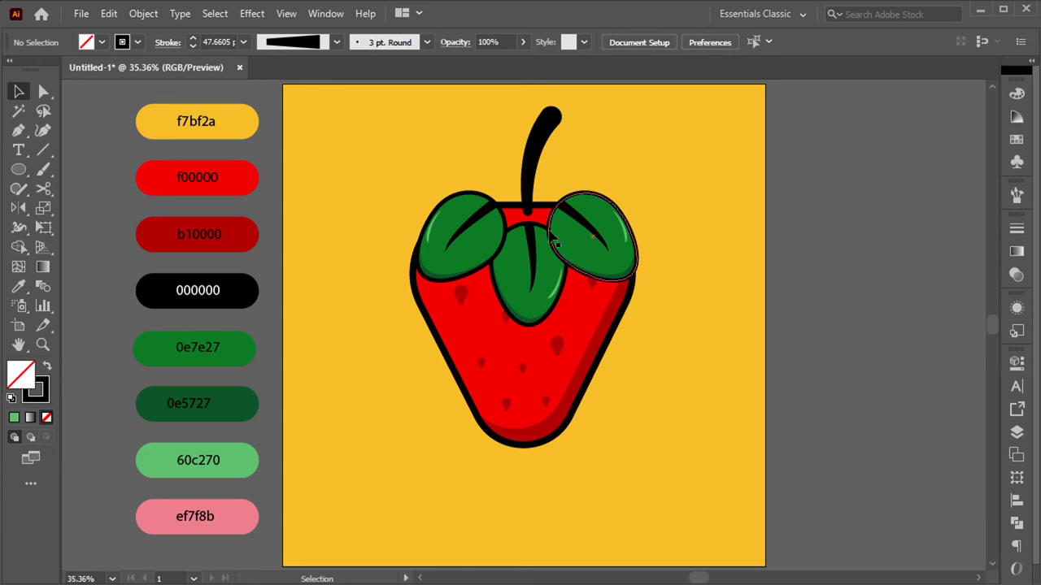
{"action": "left_click", "coordinate": [537, 261]}
{"action": "left_click", "coordinate": [143, 14]}
Step: Expand the stem into a shape and Paste in Front a copy with swapped fill and outline
{"action": "left_click", "coordinate": [289, 210]}
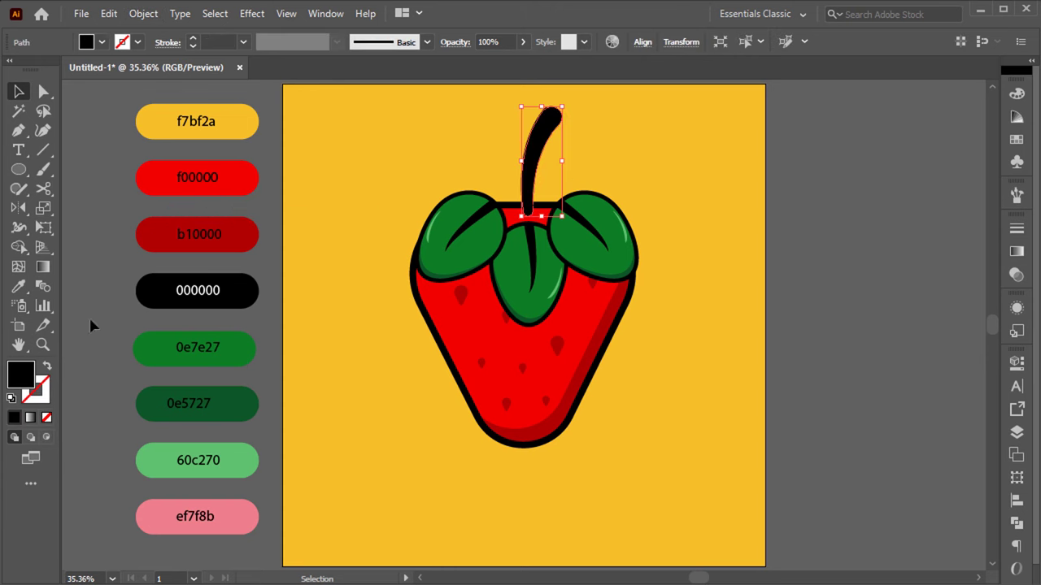
{"action": "left_click", "coordinate": [47, 366]}
{"action": "left_click", "coordinate": [44, 388]}
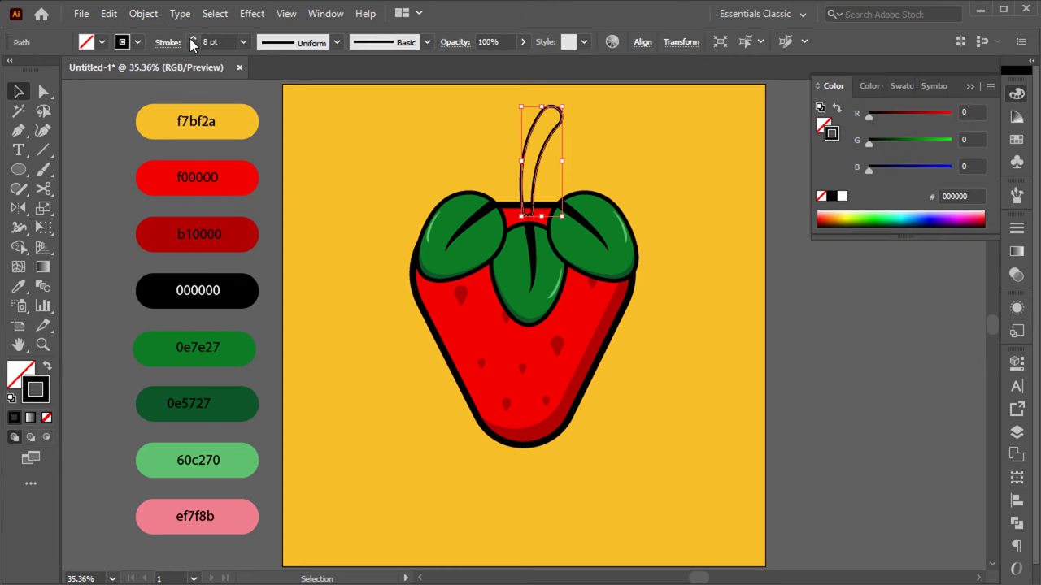
{"action": "left_click", "coordinate": [109, 13]}
{"action": "left_click", "coordinate": [182, 93]}
{"action": "left_click", "coordinate": [109, 13]}
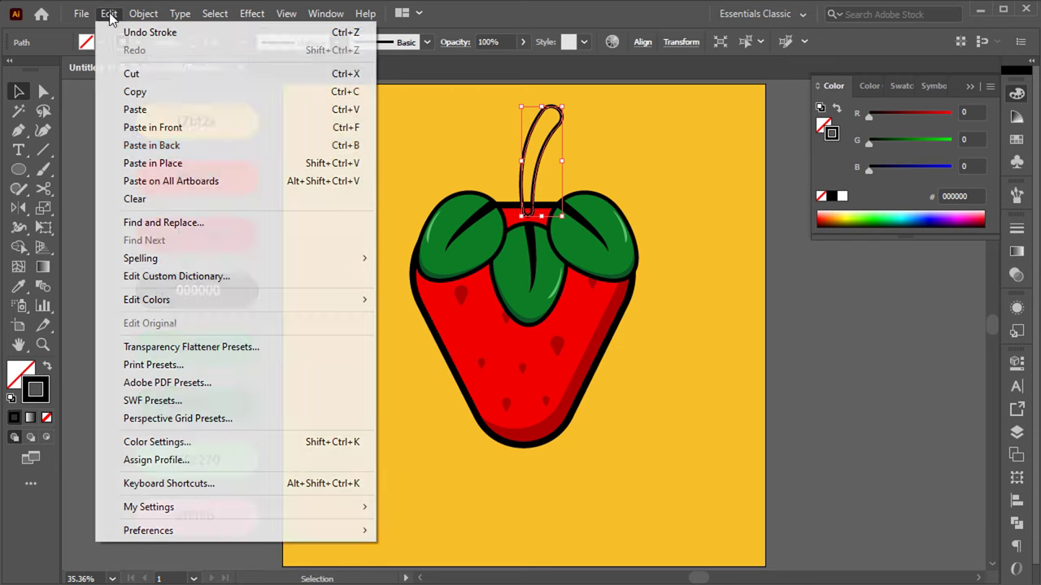
{"action": "left_click", "coordinate": [122, 128]}
{"action": "left_click", "coordinate": [49, 367]}
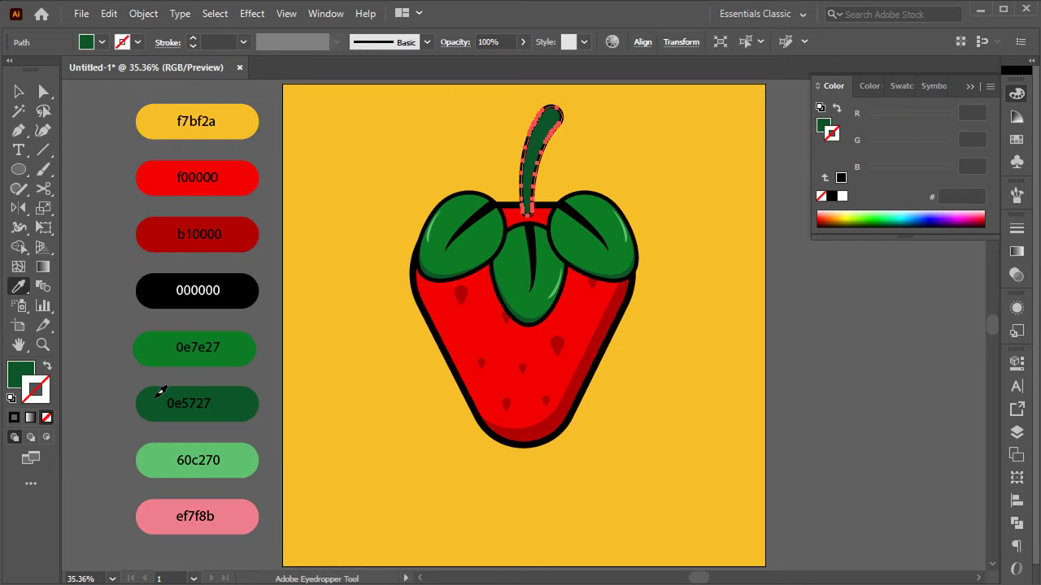
Step: Draw a black curved arc across the stem tip with the Pen tool
{"action": "key", "text": "ctrl+shift+a"}
{"action": "scroll", "coordinate": [628, 249], "scroll_direction": "up", "scroll_amount": 2}
{"action": "scroll", "coordinate": [603, 229], "scroll_direction": "up", "scroll_amount": 2}
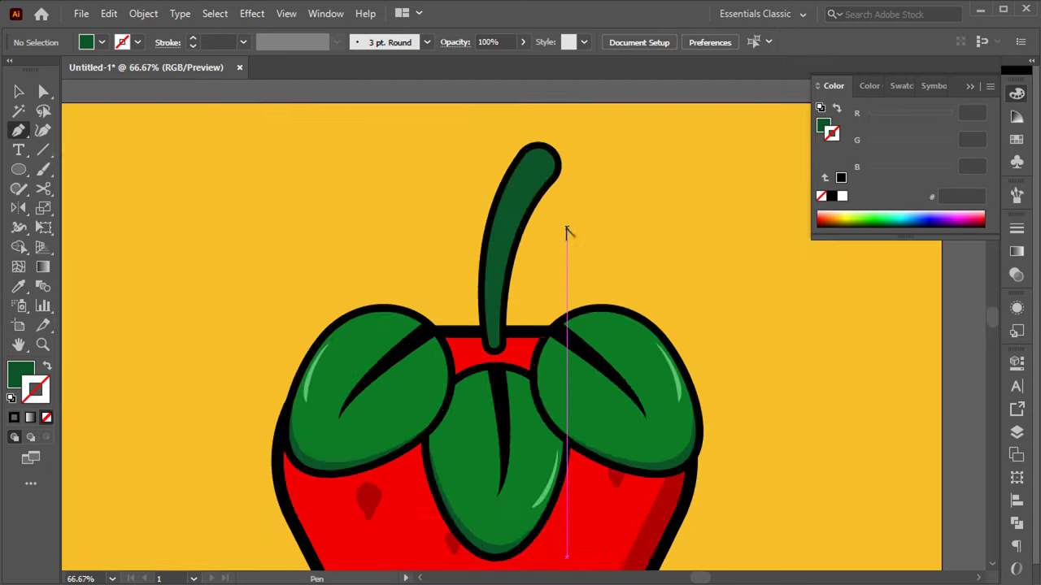
{"action": "scroll", "coordinate": [566, 228], "scroll_direction": "up", "scroll_amount": 3}
{"action": "left_click", "coordinate": [552, 260]}
{"action": "key", "text": "p"}
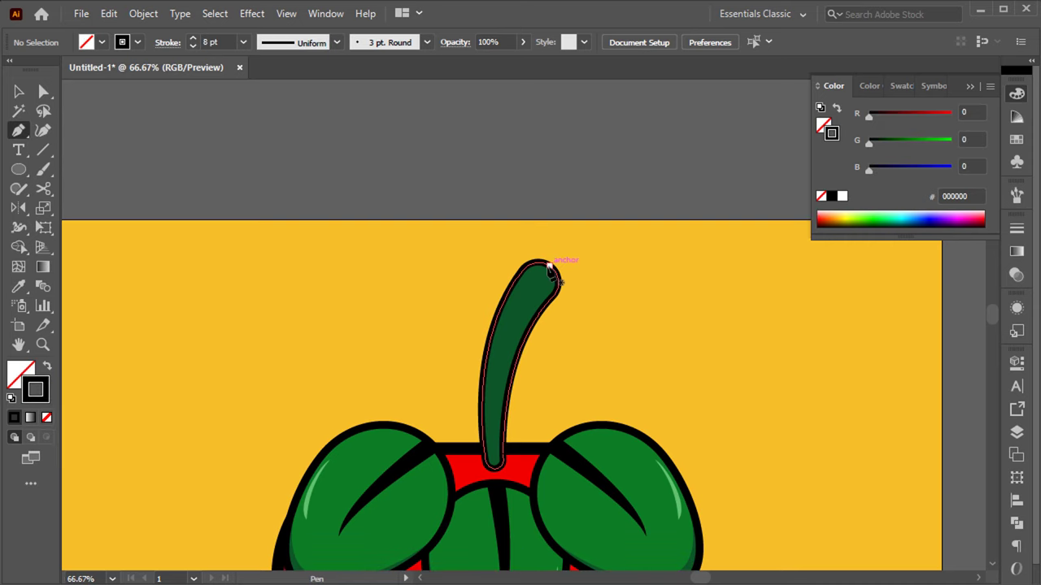
{"action": "scroll", "coordinate": [521, 293], "scroll_direction": "up", "scroll_amount": 2}
{"action": "scroll", "coordinate": [508, 309], "scroll_direction": "up", "scroll_amount": 2}
{"action": "left_click", "coordinate": [511, 282]}
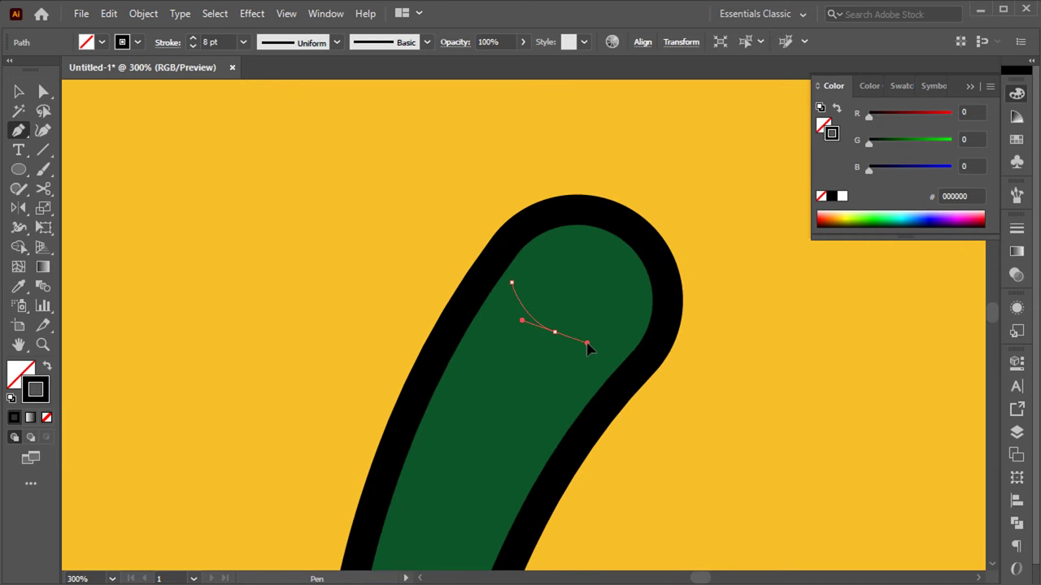
{"action": "left_click_drag", "start_coordinate": [587, 345], "coordinate": [588, 345]}
{"action": "left_click", "coordinate": [613, 345]}
{"action": "key", "text": "v"}
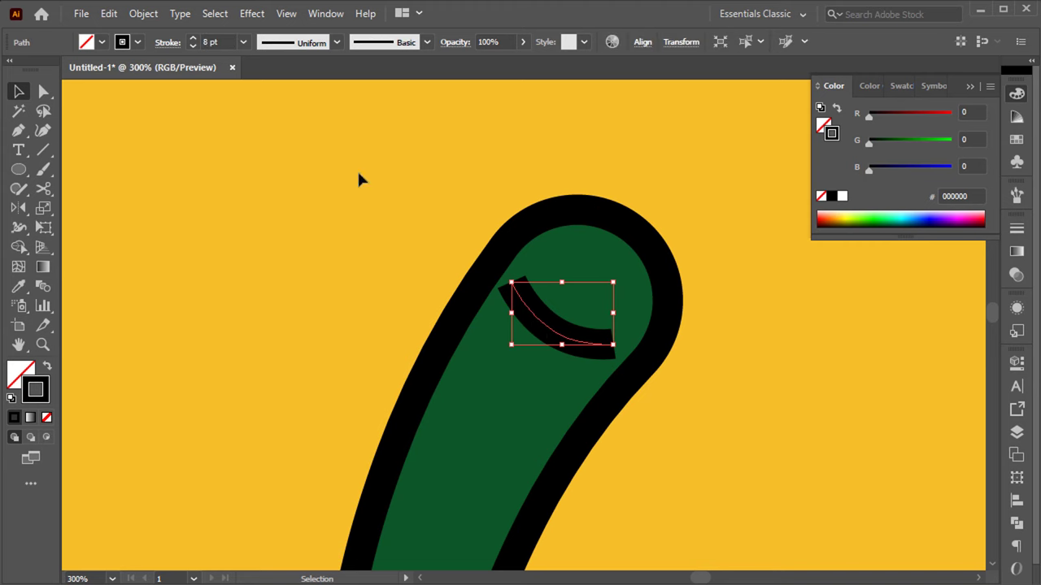
Step: Give the arc the tapered Width Profile 1 and fill the stem green 0e7e27
{"action": "left_click", "coordinate": [242, 41]}
{"action": "left_click", "coordinate": [336, 41]}
{"action": "left_click", "coordinate": [336, 41]}
{"action": "left_click", "coordinate": [304, 93]}
{"action": "left_click", "coordinate": [378, 208]}
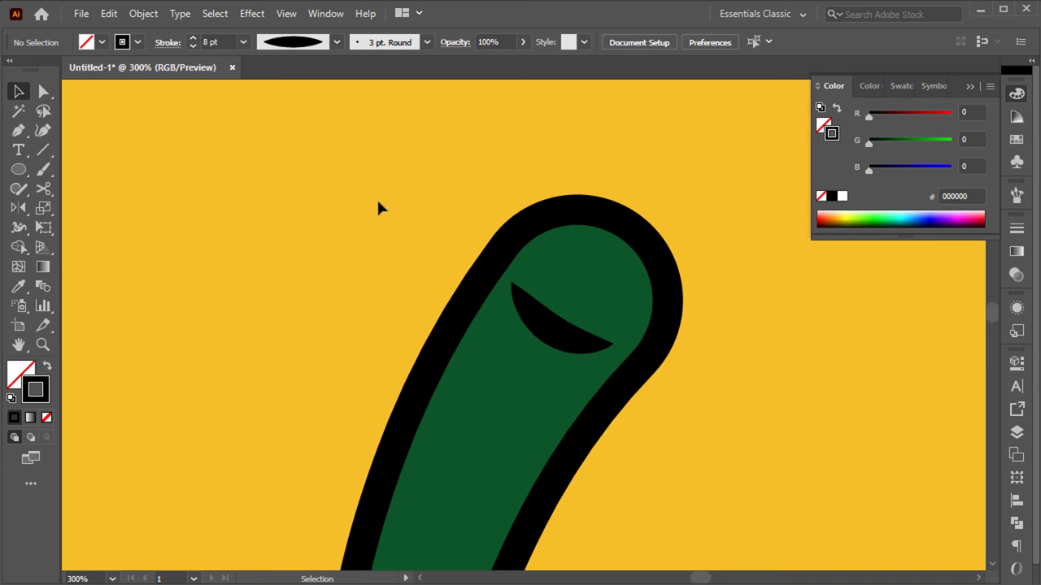
{"action": "key", "text": "ctrl+0"}
{"action": "left_click", "coordinate": [530, 212]}
{"action": "left_click", "coordinate": [592, 264]}
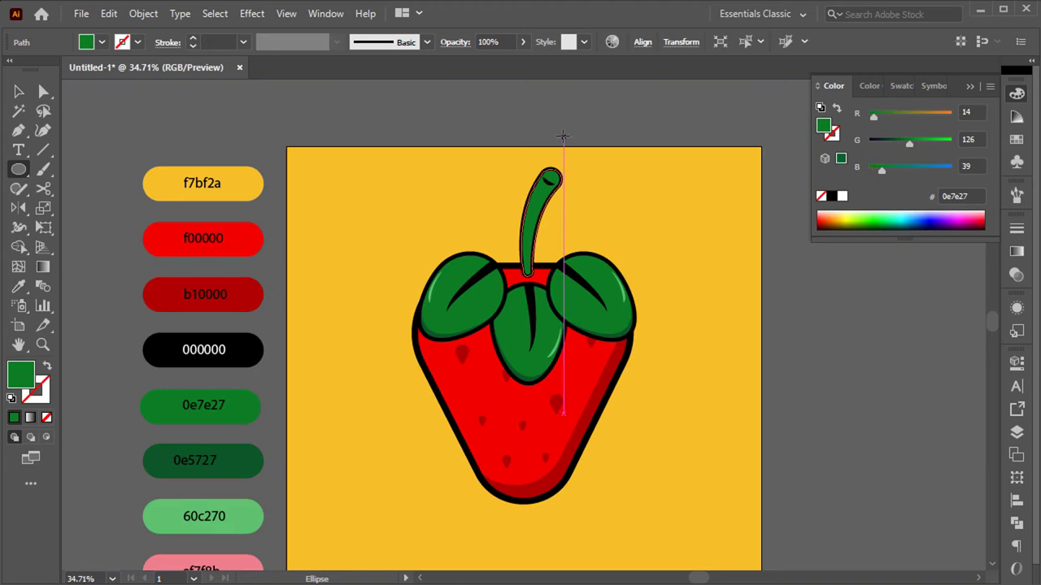
Step: Draw a dark green 0e5727 oval on the stem tip, tilted and sized to fit
{"action": "scroll", "coordinate": [549, 170], "scroll_direction": "up", "scroll_amount": 5}
{"action": "scroll", "coordinate": [520, 213], "scroll_direction": "up", "scroll_amount": 1}
{"action": "left_click_drag", "start_coordinate": [522, 174], "coordinate": [655, 252]}
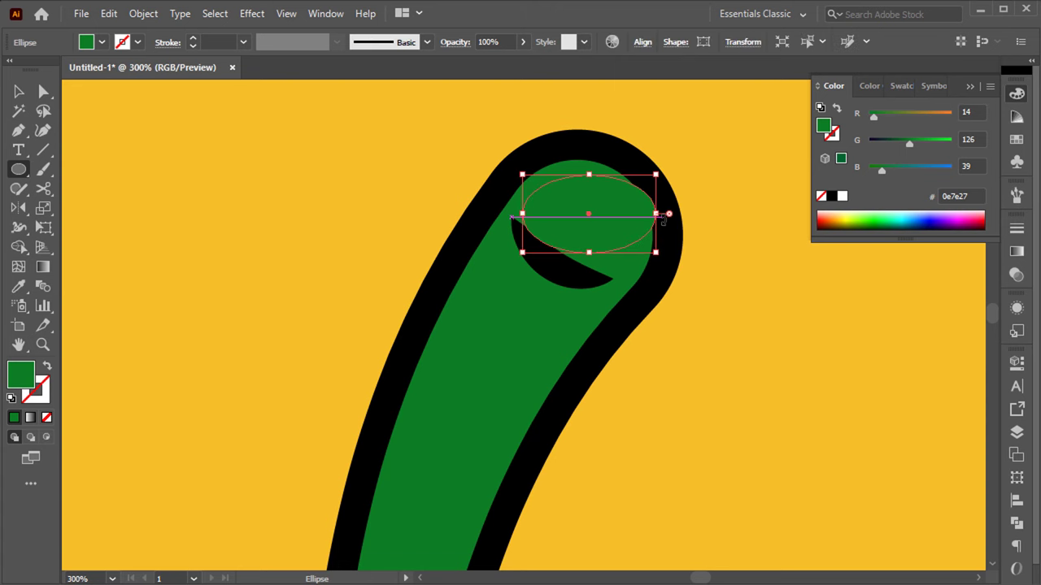
{"action": "key", "text": "i"}
{"action": "scroll", "coordinate": [732, 390], "scroll_direction": "down", "scroll_amount": 5}
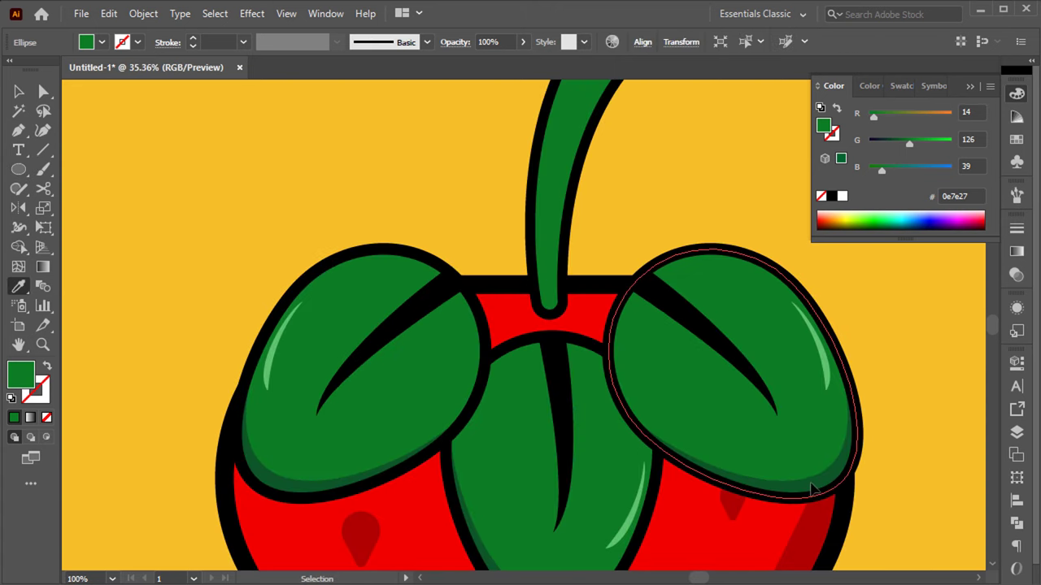
{"action": "key", "text": "ctrl+0"}
{"action": "scroll", "coordinate": [492, 140], "scroll_direction": "up", "scroll_amount": 9}
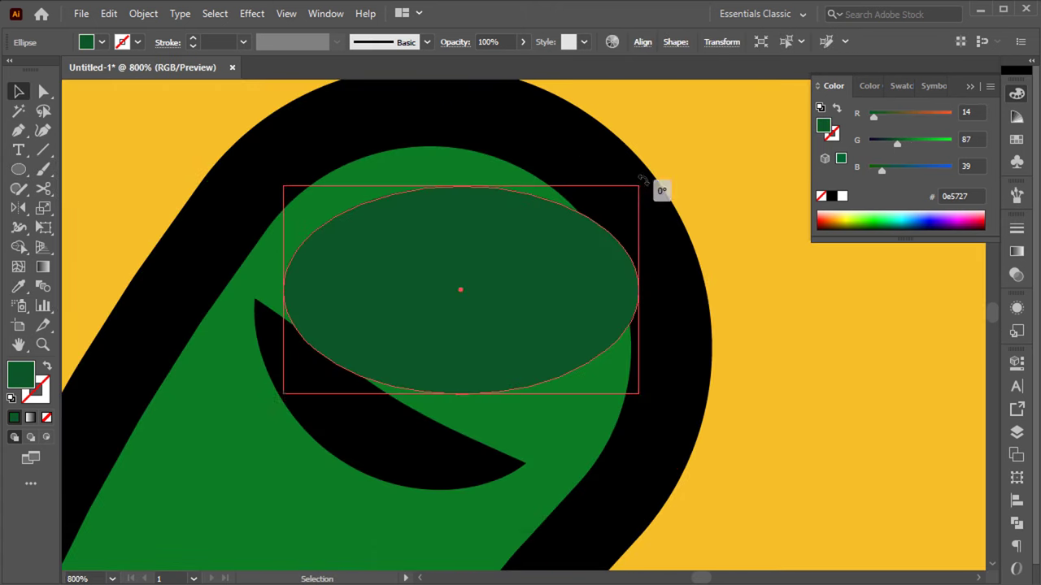
{"action": "left_click_drag", "start_coordinate": [659, 187], "coordinate": [553, 260]}
{"action": "left_click_drag", "start_coordinate": [424, 340], "coordinate": [399, 365]}
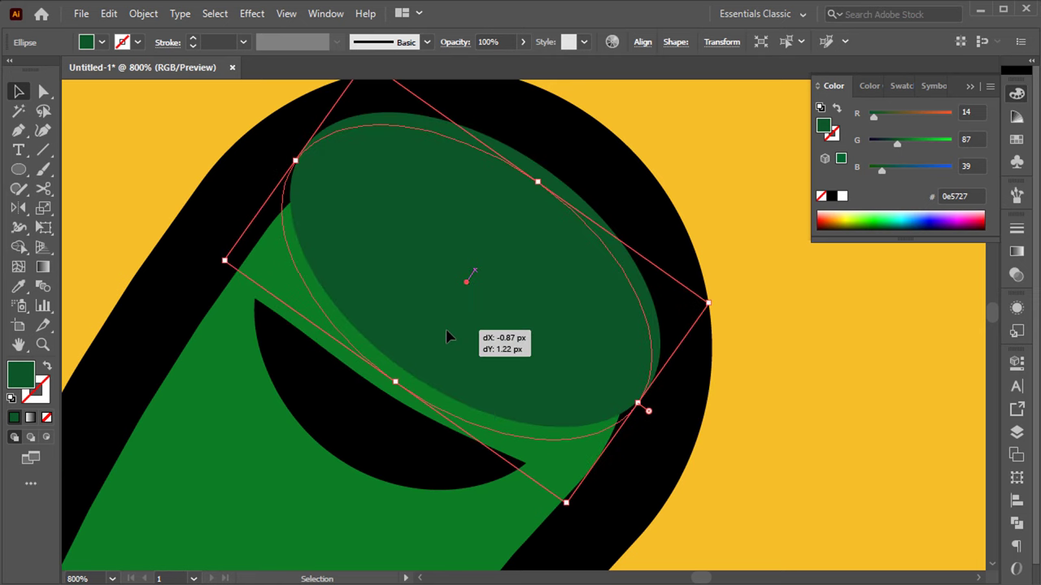
{"action": "left_click_drag", "start_coordinate": [448, 337], "coordinate": [455, 333]}
Step: Send the oval behind the stem outline and reshape the black crescent's tip and curve
{"action": "right_click", "coordinate": [603, 186]}
{"action": "left_click", "coordinate": [780, 464]}
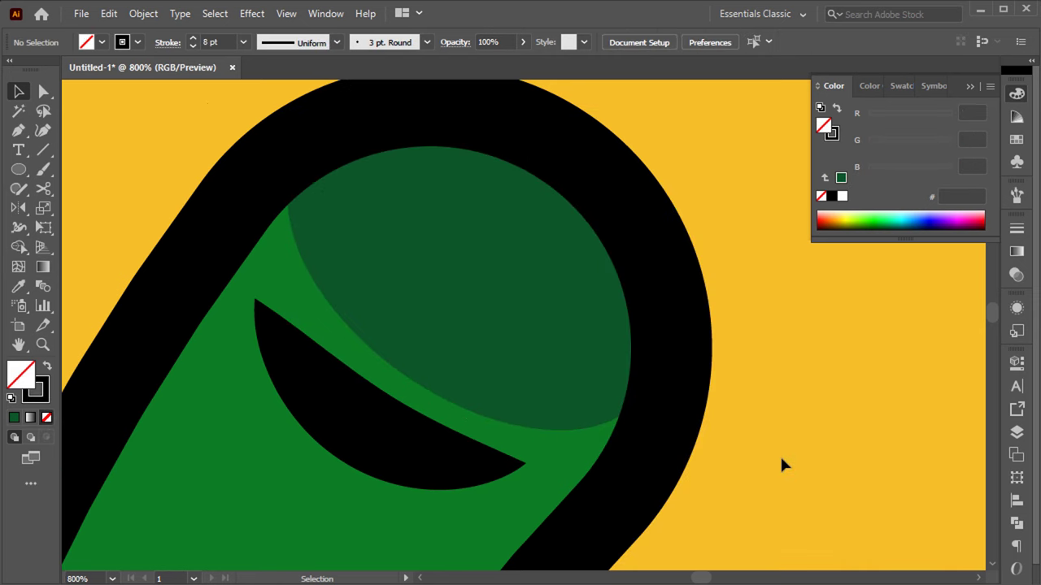
{"action": "key", "text": "a"}
{"action": "left_click_drag", "start_coordinate": [524, 463], "coordinate": [537, 485]}
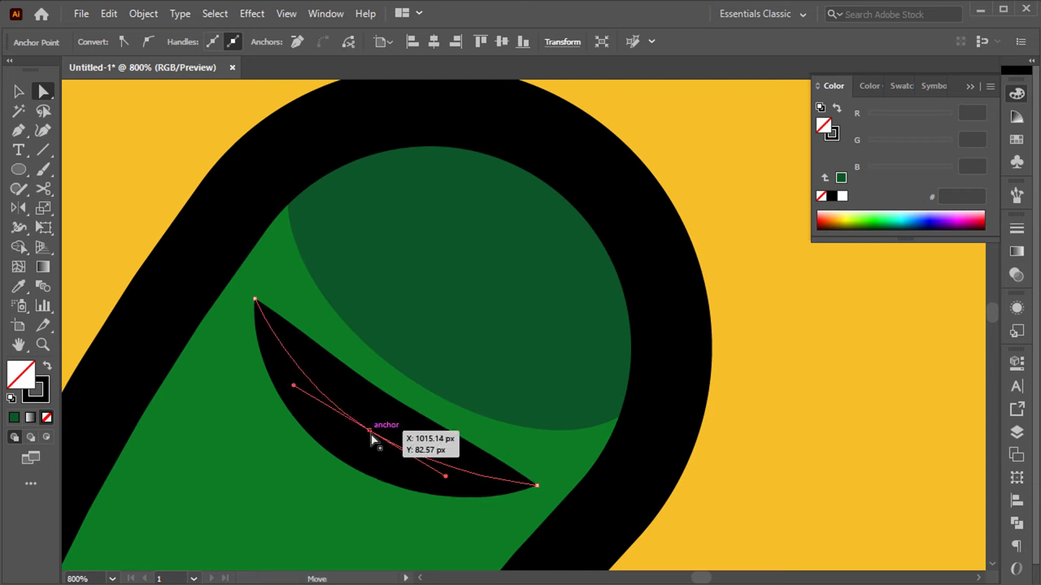
{"action": "left_click_drag", "start_coordinate": [371, 431], "coordinate": [409, 482]}
{"action": "key", "text": "ctrl+0"}
Step: Bring the middle leaf group to the front and move it up over the stem base
{"action": "key", "text": "v"}
{"action": "left_click", "coordinate": [513, 256]}
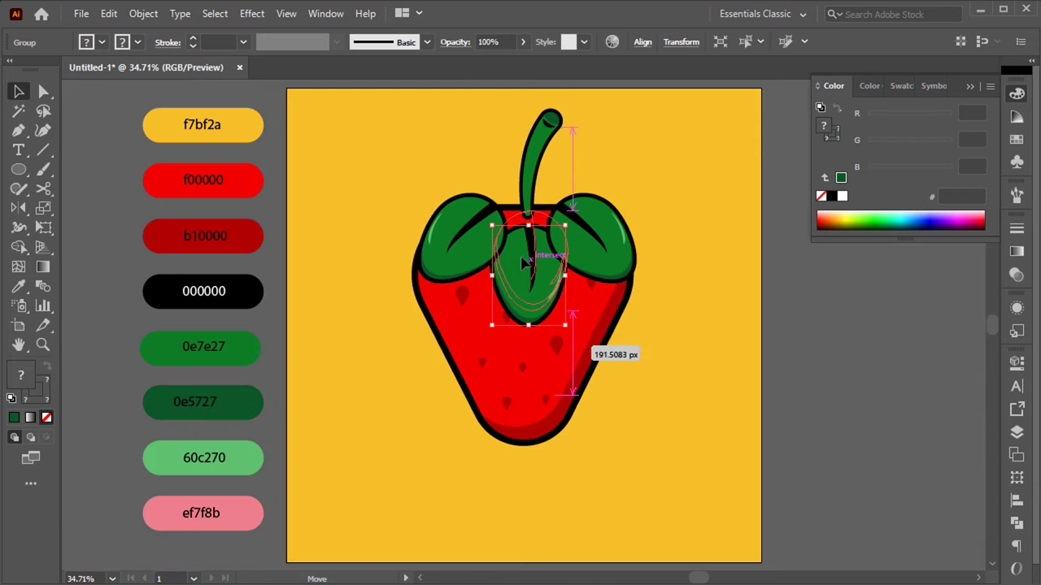
{"action": "right_click", "coordinate": [537, 134]}
{"action": "left_click", "coordinate": [614, 241]}
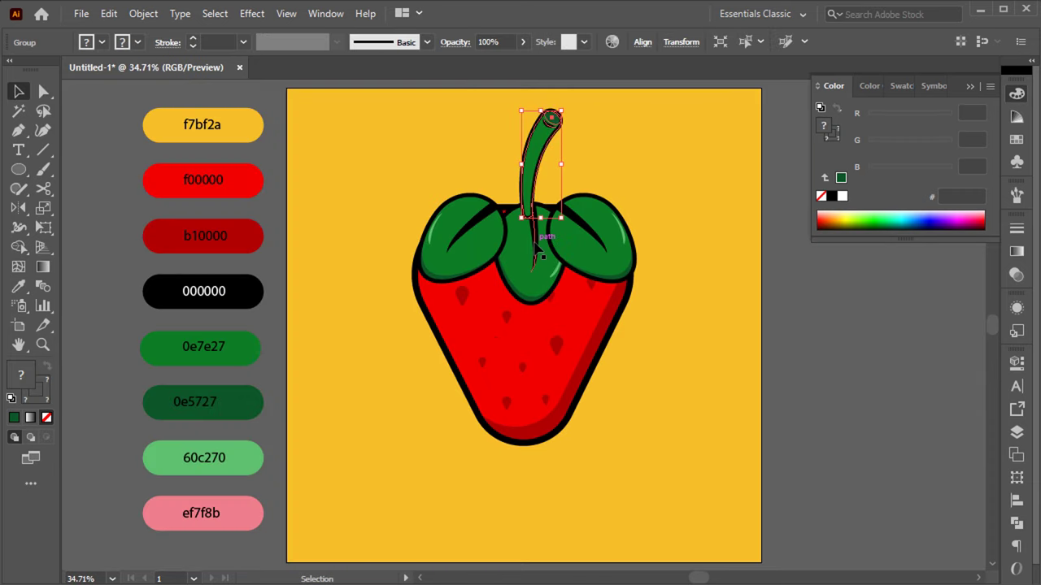
{"action": "right_click", "coordinate": [526, 255]}
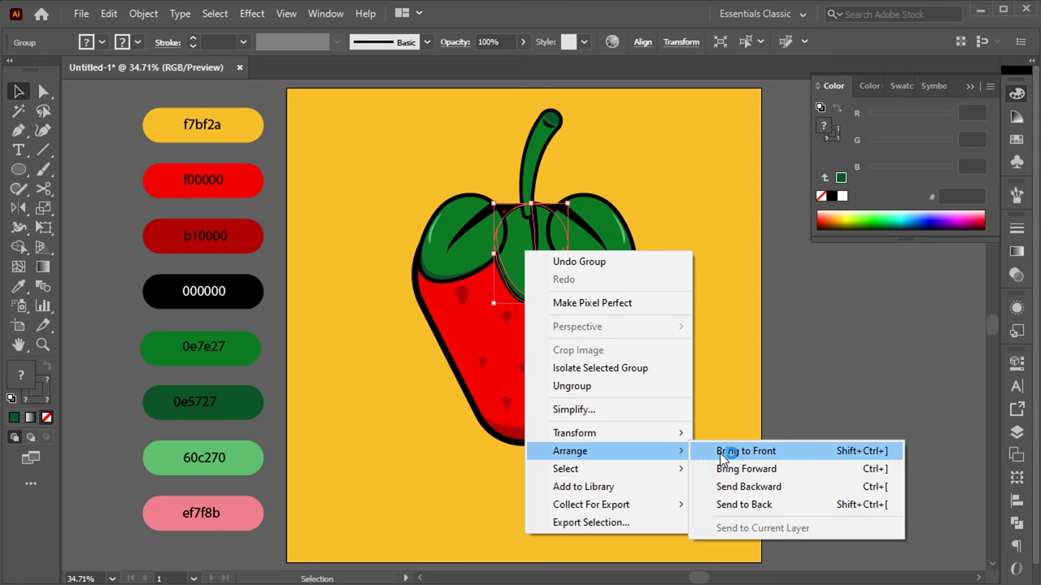
{"action": "left_click", "coordinate": [727, 452]}
{"action": "mouse_move", "coordinate": [488, 284]}
{"action": "left_mouse_down"}
{"action": "mouse_move", "coordinate": [425, 267]}
{"action": "mouse_move", "coordinate": [592, 213]}
{"action": "mouse_move", "coordinate": [595, 199]}
{"action": "mouse_move", "coordinate": [563, 233]}
{"action": "left_mouse_up"}
Step: Paste a copy of the red body in front and scale it slightly smaller inside
{"action": "left_click", "coordinate": [599, 429]}
{"action": "left_click", "coordinate": [109, 13]}
{"action": "left_click", "coordinate": [165, 91]}
{"action": "left_click", "coordinate": [108, 13]}
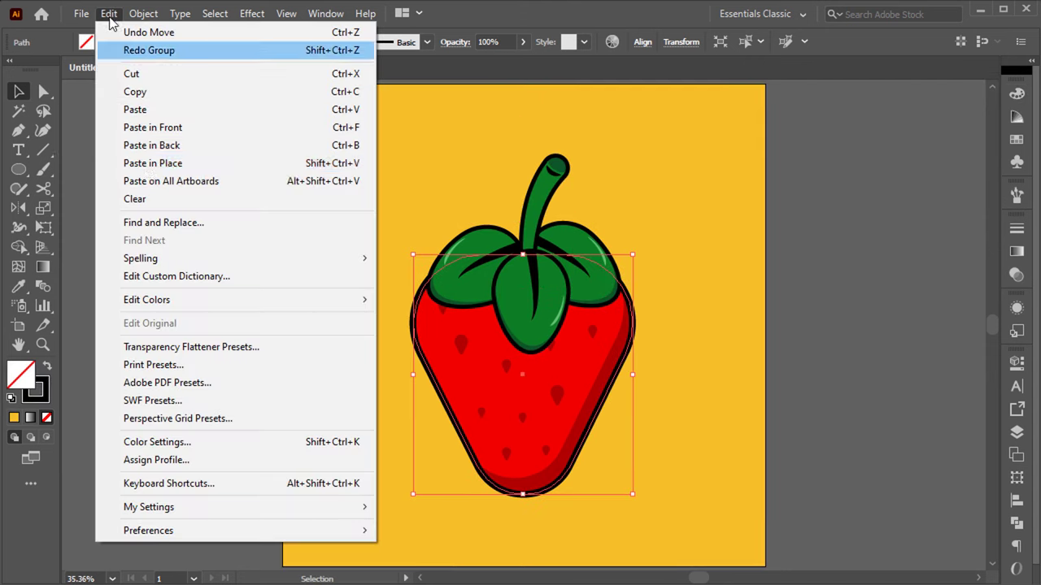
{"action": "left_click", "coordinate": [209, 129]}
{"action": "left_click_drag", "start_coordinate": [631, 254], "coordinate": [614, 269]}
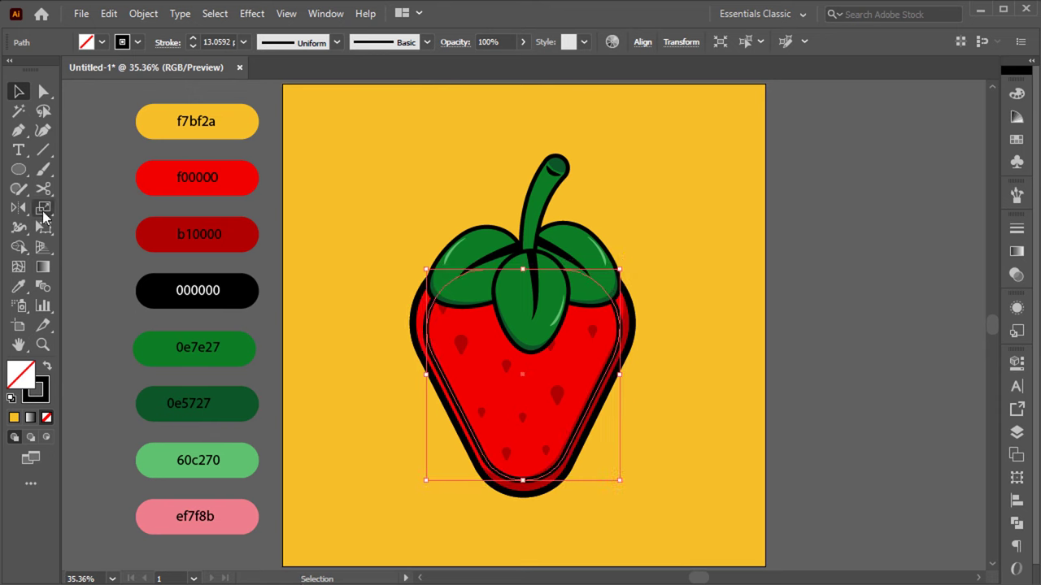
Step: Cut the inner outline with Scissors, keeping only the pink ef7f8b left-edge highlight strokes
{"action": "key", "text": "c"}
{"action": "left_click", "coordinate": [429, 310]}
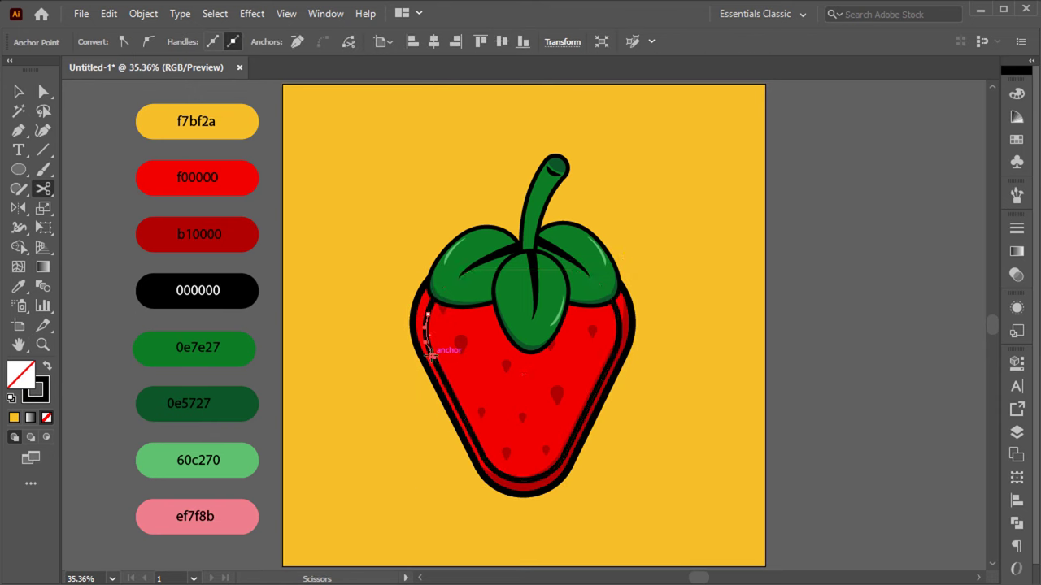
{"action": "left_click", "coordinate": [465, 422]}
{"action": "key", "text": "v"}
{"action": "left_click", "coordinate": [529, 460]}
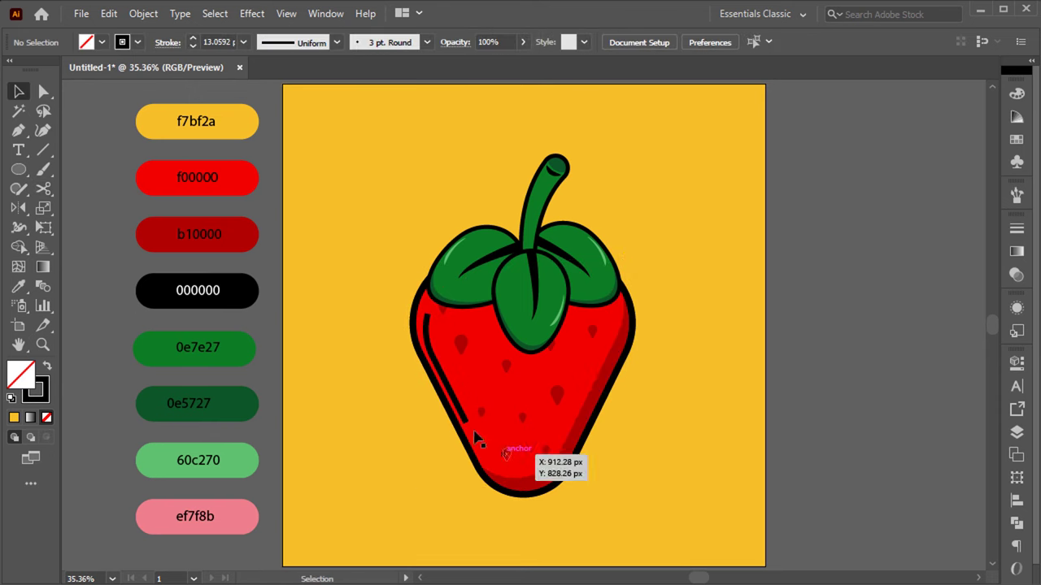
{"action": "key", "text": "Delete"}
{"action": "left_click", "coordinate": [426, 332]}
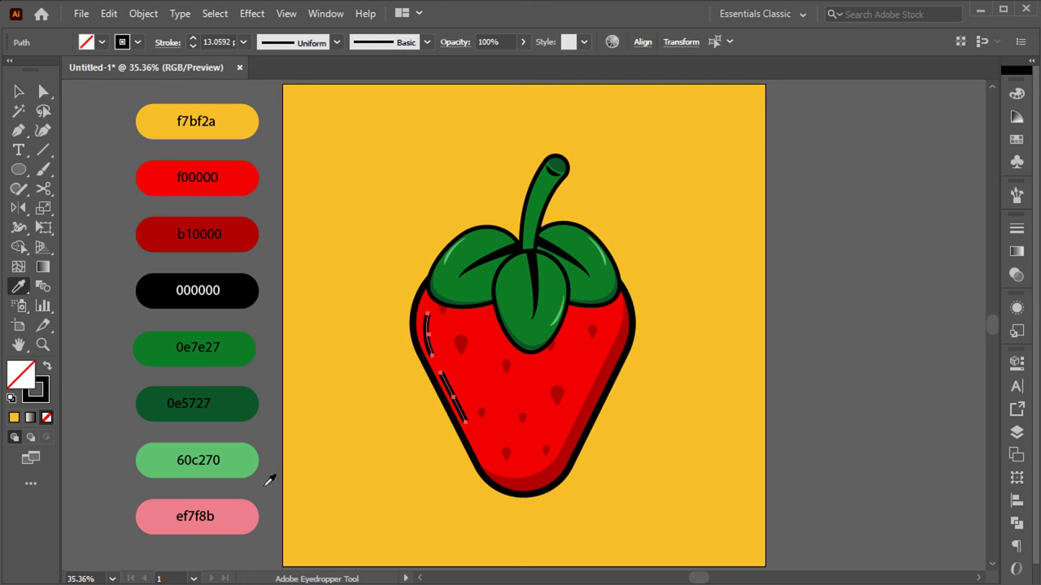
{"action": "left_click", "coordinate": [169, 43]}
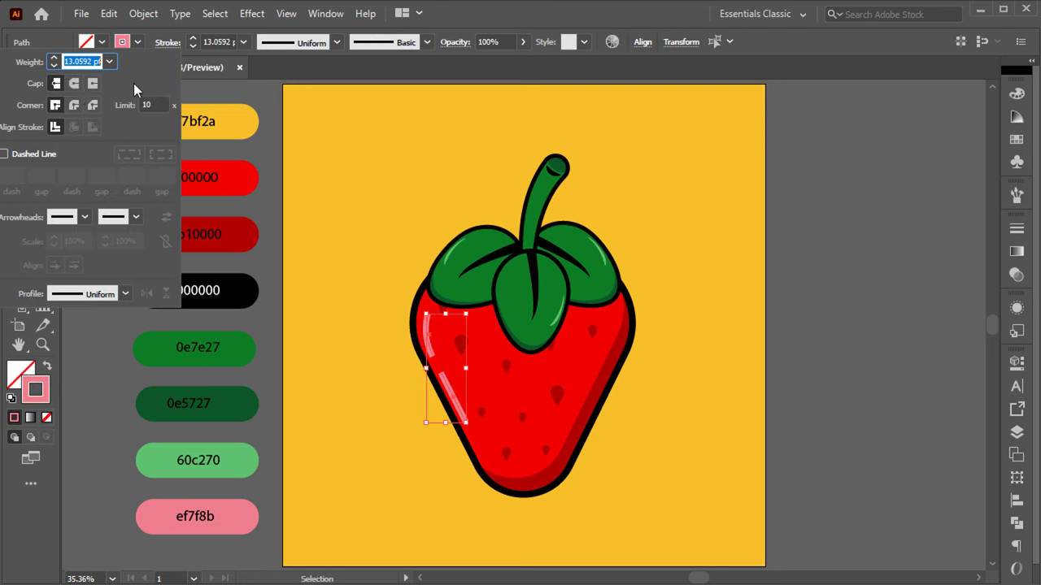
{"action": "left_click", "coordinate": [271, 165]}
Step: Group all strawberry parts and rotate the group to tilt it
{"action": "left_click_drag", "start_coordinate": [348, 205], "coordinate": [655, 489]}
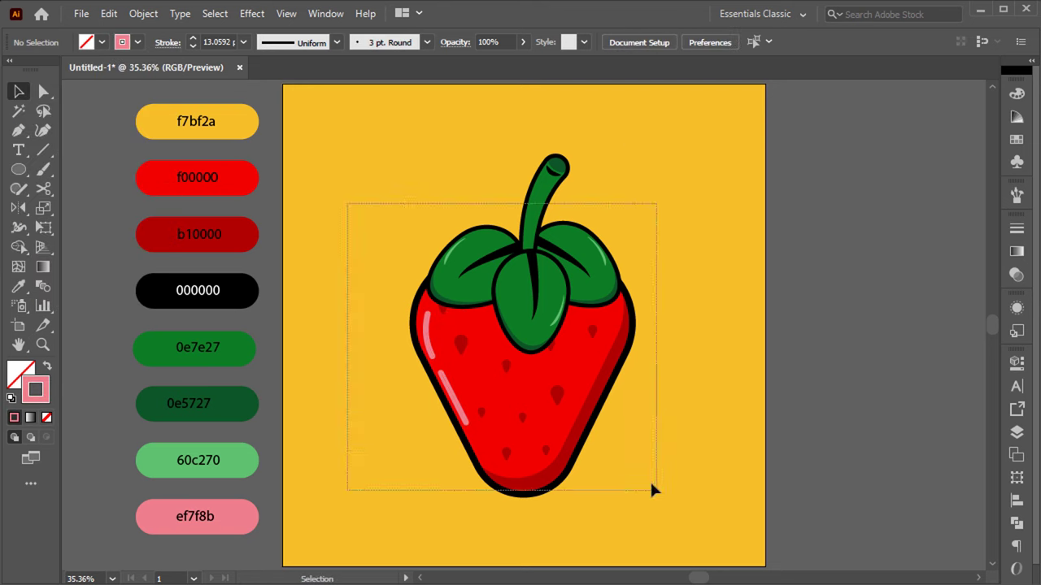
{"action": "right_click", "coordinate": [570, 138]}
{"action": "left_click", "coordinate": [664, 264]}
{"action": "left_click_drag", "start_coordinate": [639, 151], "coordinate": [838, 275]}
{"action": "left_click", "coordinate": [713, 421]}
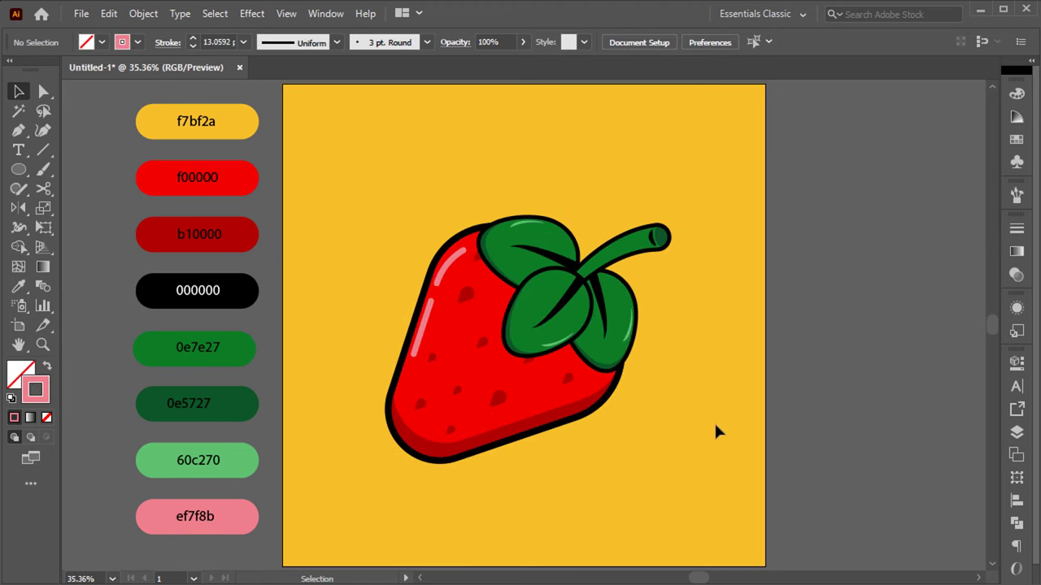
Step: Draw a thin oval shadow below the strawberry filled brown a88842
{"action": "key", "text": "l"}
{"action": "left_click_drag", "start_coordinate": [445, 512], "coordinate": [593, 520]}
{"action": "key", "text": "i"}
{"action": "left_click", "coordinate": [366, 487]}
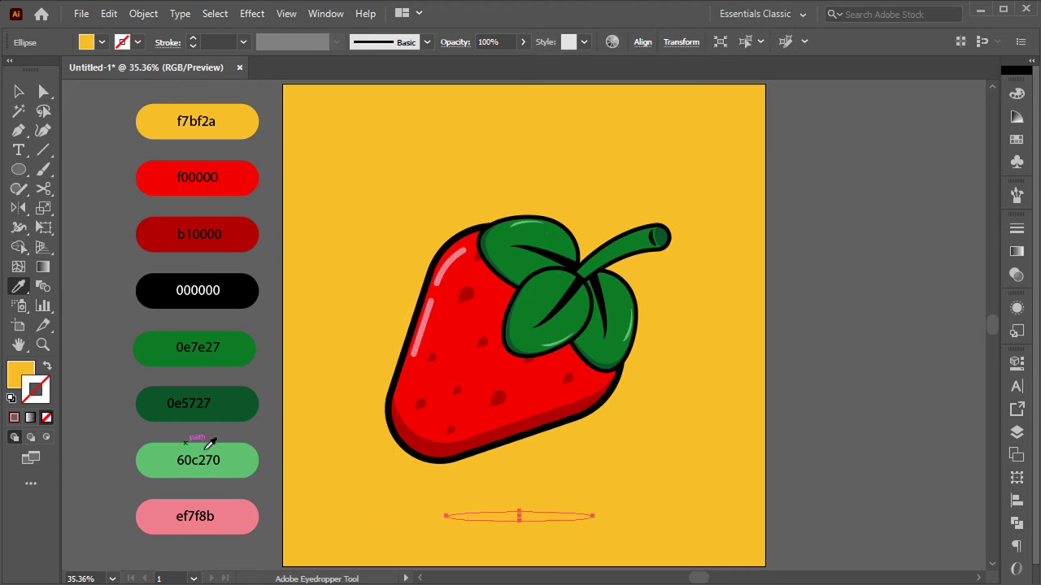
{"action": "double_click", "coordinate": [21, 374]}
{"action": "left_click", "coordinate": [692, 199]}
{"action": "key", "text": "v"}
{"action": "left_click", "coordinate": [959, 174]}
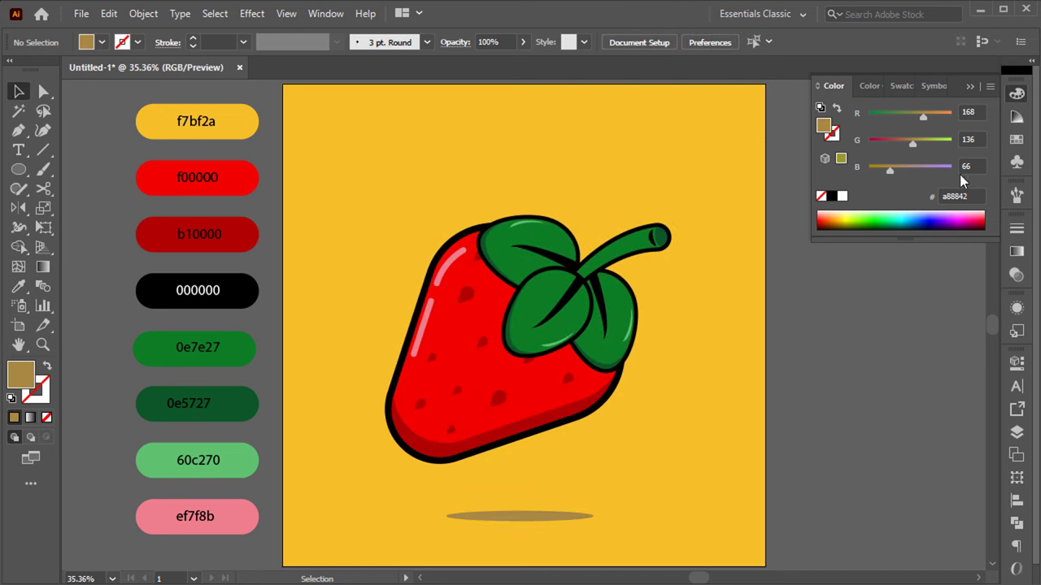